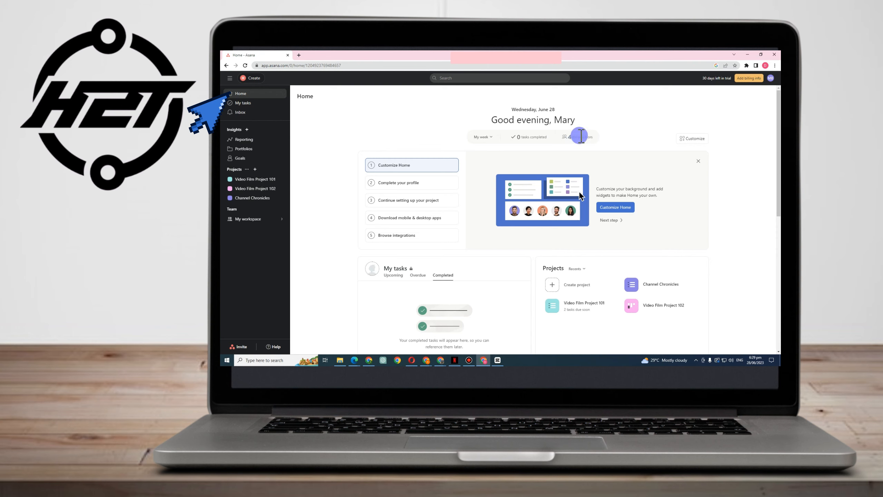
Switch the Home page's My tasks card from Upcoming to Overdue tasks
{"action": "mouse_move", "coordinate": [575, 139]}
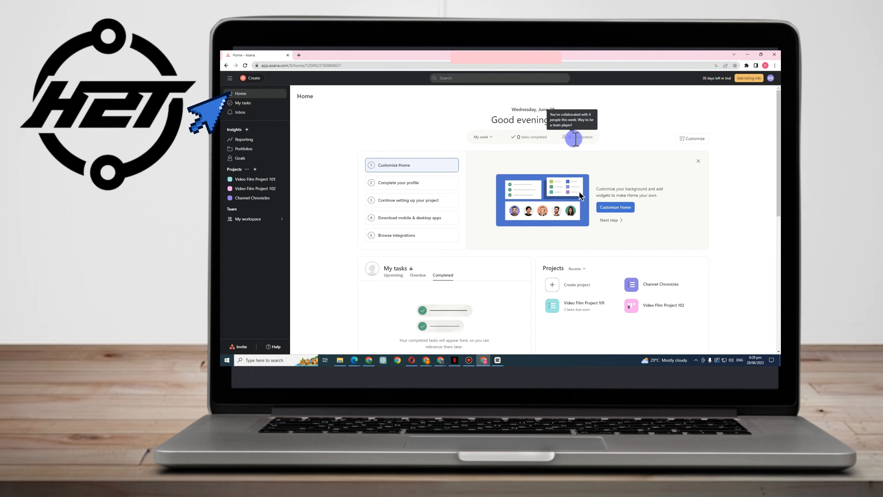
{"action": "scroll", "coordinate": [529, 148], "scroll_direction": "down", "scroll_amount": 1}
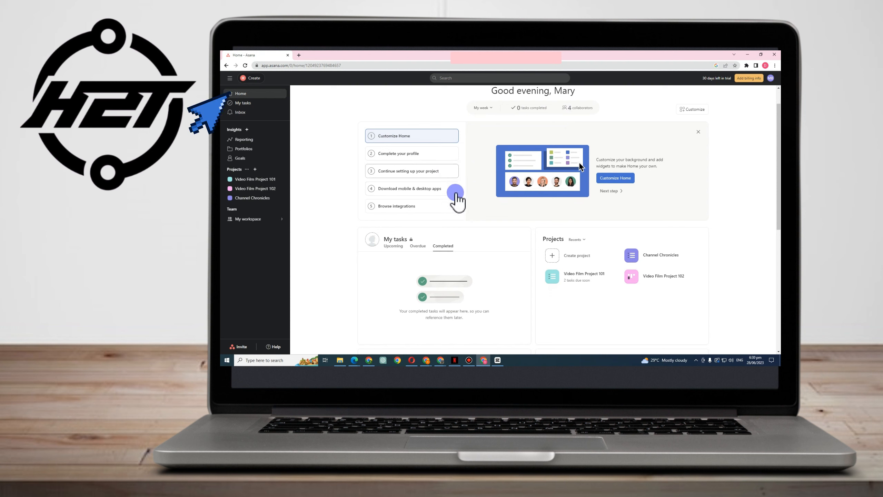
{"action": "scroll", "coordinate": [445, 226], "scroll_direction": "down", "scroll_amount": 1}
{"action": "scroll", "coordinate": [446, 226], "scroll_direction": "down", "scroll_amount": 1}
{"action": "left_click", "coordinate": [393, 158]}
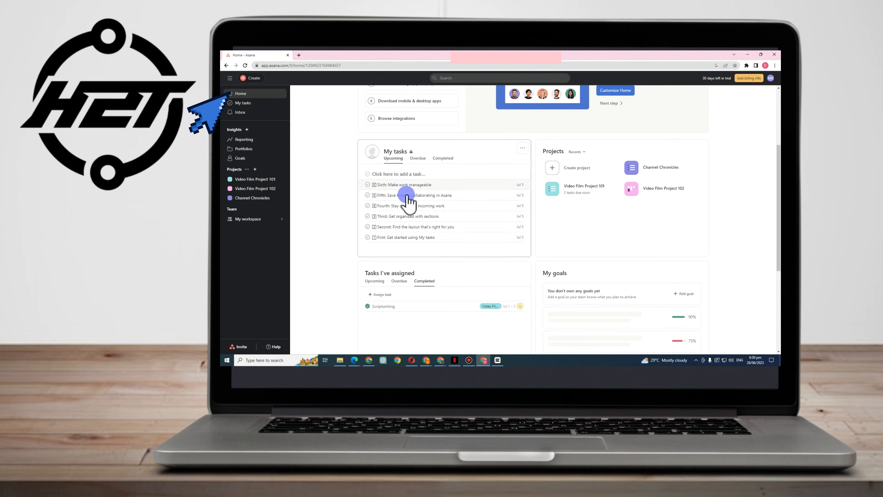
{"action": "left_click", "coordinate": [425, 161]}
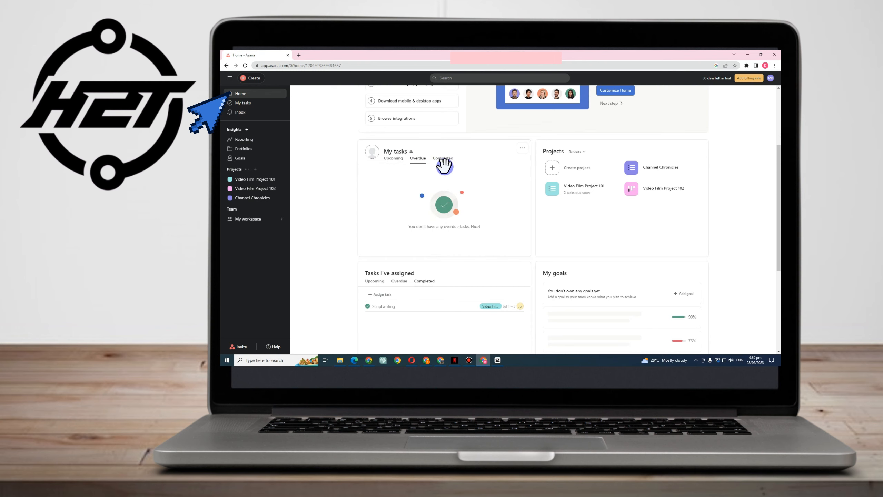
Toggle Tasks I've assigned between Overdue and Completed, then start inviting people
{"action": "left_click", "coordinate": [606, 189]}
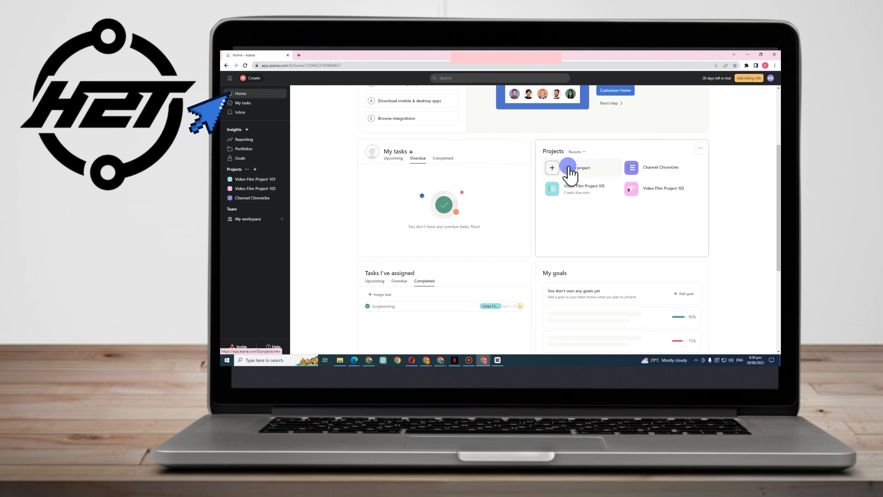
{"action": "scroll", "coordinate": [483, 256], "scroll_direction": "down", "scroll_amount": 3}
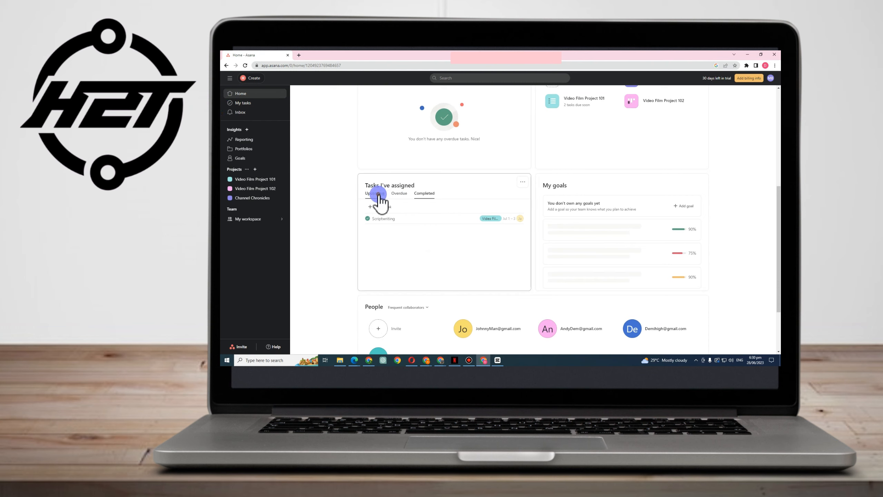
{"action": "left_click", "coordinate": [399, 193]}
{"action": "left_click", "coordinate": [428, 193]}
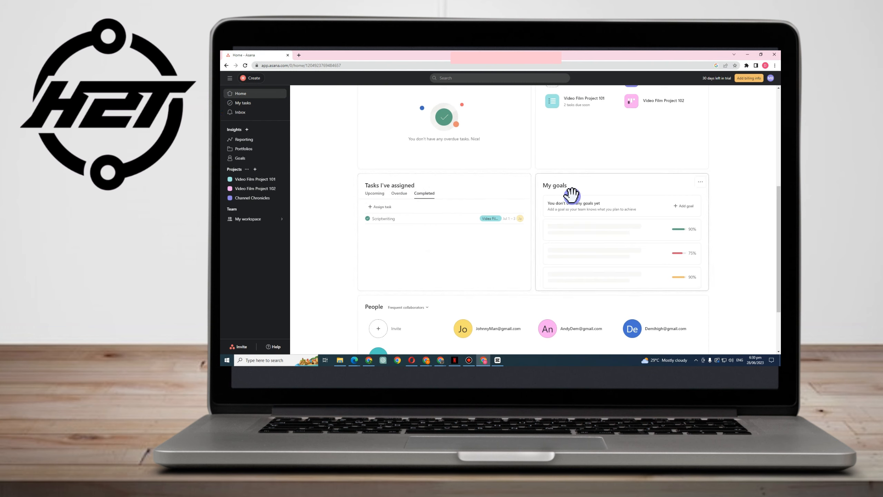
{"action": "scroll", "coordinate": [617, 221], "scroll_direction": "down", "scroll_amount": 2}
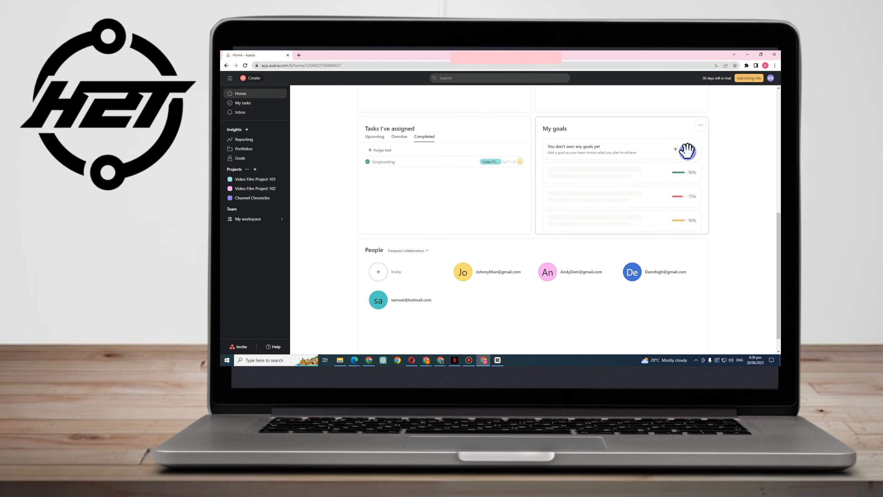
{"action": "scroll", "coordinate": [686, 150], "scroll_direction": "up", "scroll_amount": 1}
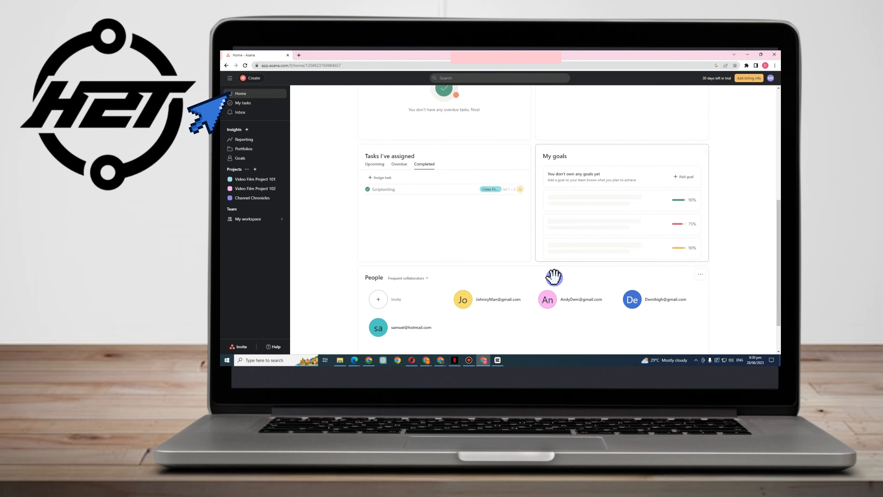
{"action": "left_click", "coordinate": [394, 302]}
Send an invitation to a teammate's e-mail address for My workspace and Video Film Project 101
{"action": "left_click", "coordinate": [466, 140]}
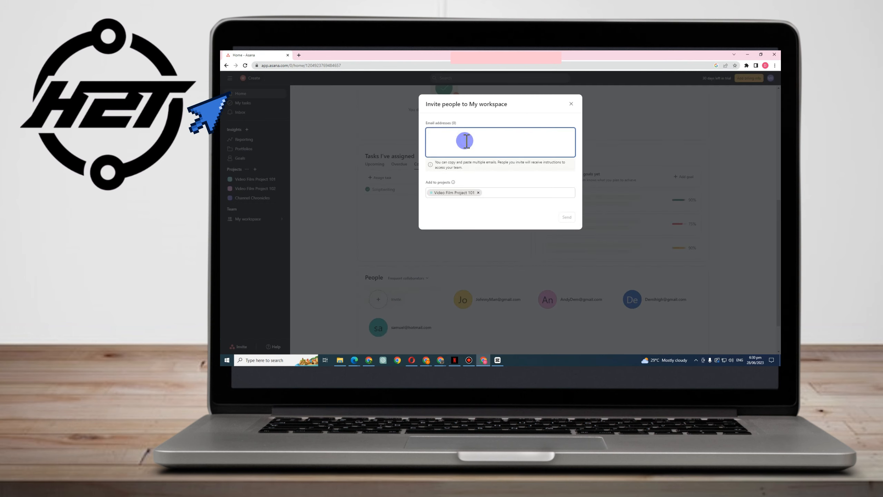
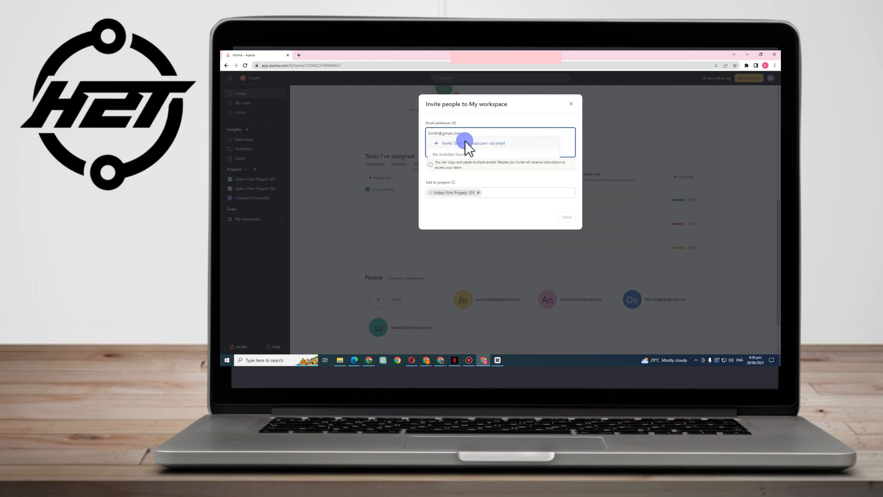
{"action": "left_click", "coordinate": [488, 145]}
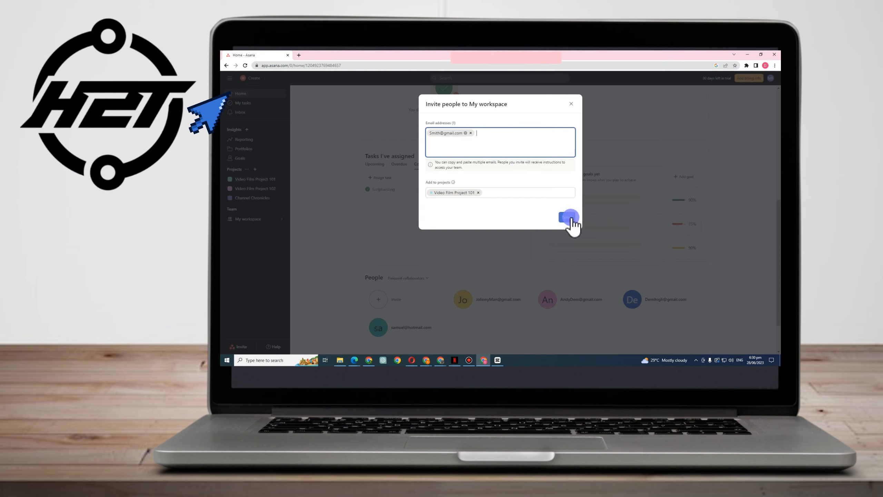
{"action": "left_click", "coordinate": [571, 217]}
{"action": "scroll", "coordinate": [452, 266], "scroll_direction": "down", "scroll_amount": 2}
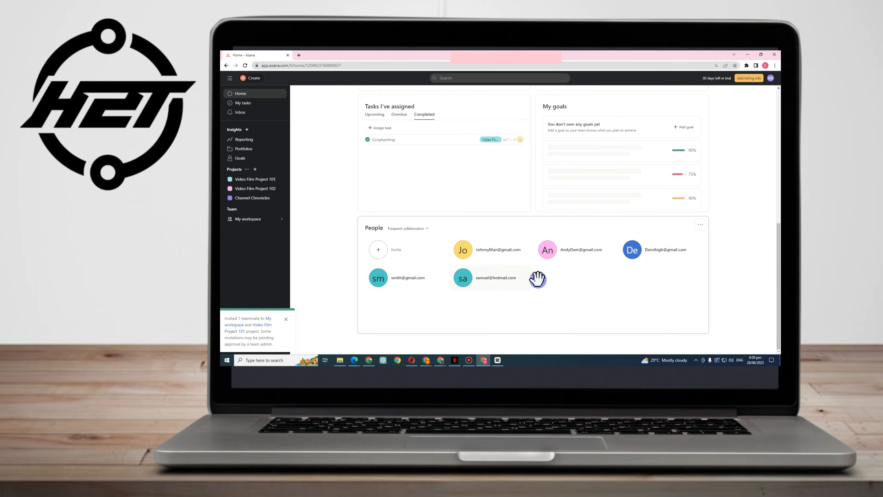
{"action": "scroll", "coordinate": [400, 216], "scroll_direction": "up", "scroll_amount": 3}
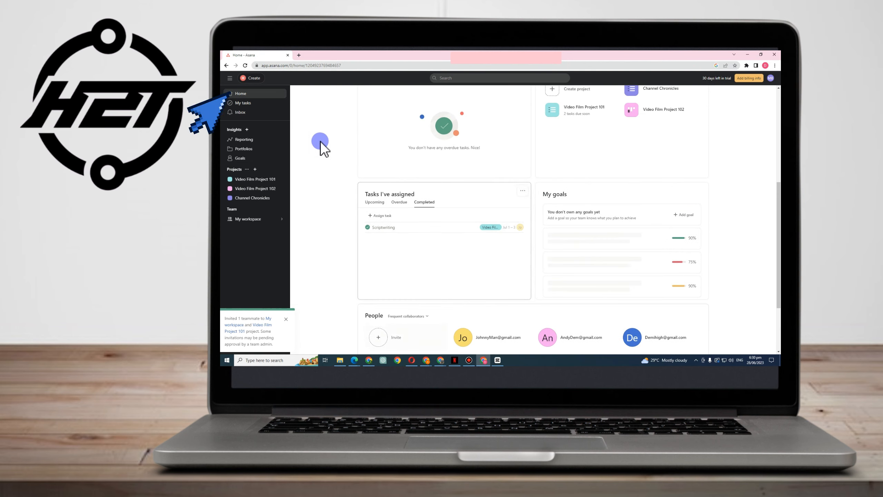
Browse My tasks, Inbox, Reporting and Portfolios, then open Goals to add a company goal
{"action": "left_click", "coordinate": [258, 102]}
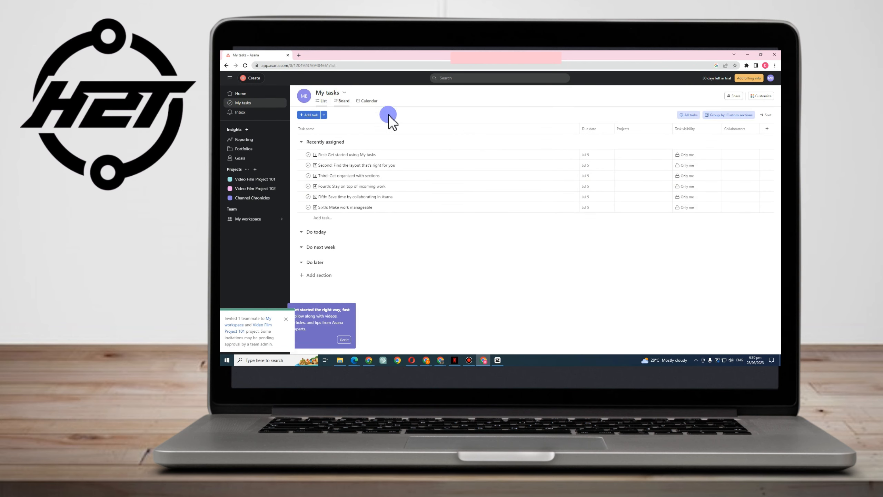
{"action": "left_click", "coordinate": [256, 112]}
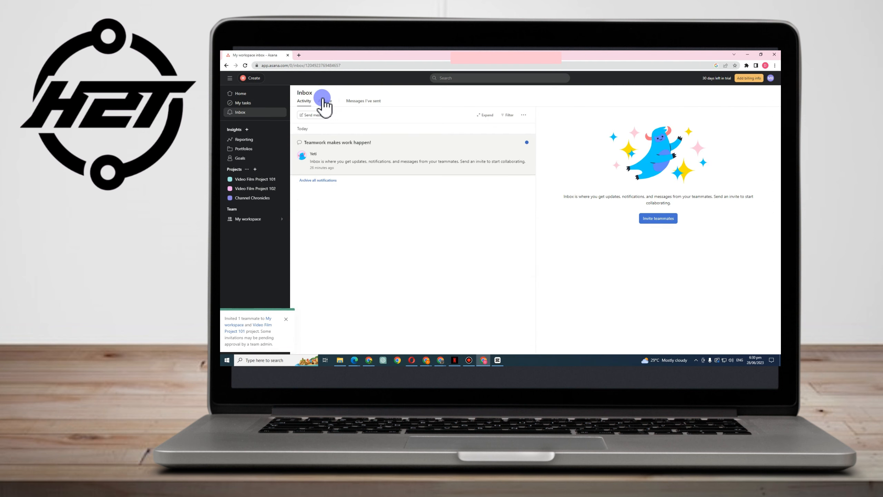
{"action": "left_click", "coordinate": [251, 141]}
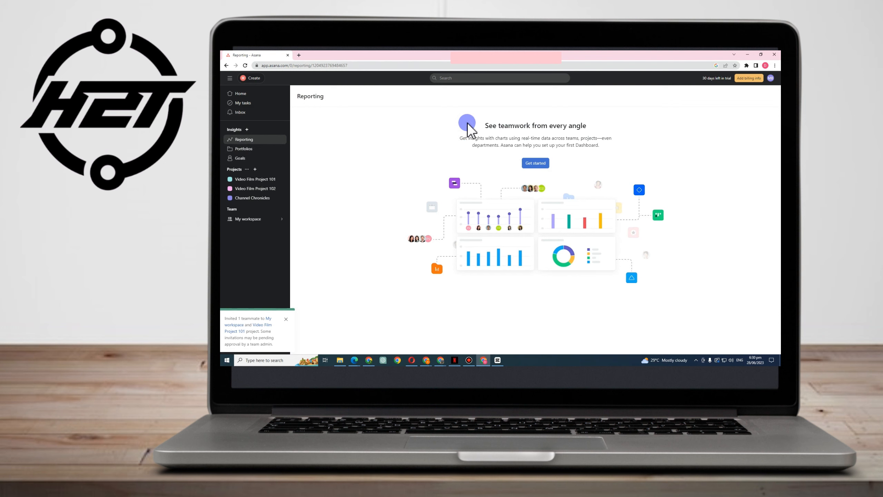
{"action": "left_click_drag", "start_coordinate": [468, 124], "coordinate": [603, 126]}
{"action": "left_click", "coordinate": [255, 150]}
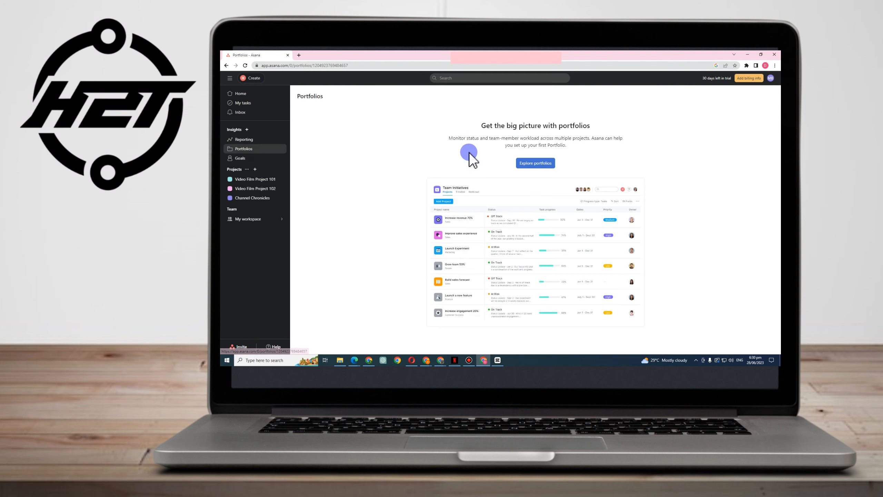
{"action": "left_click_drag", "start_coordinate": [468, 123], "coordinate": [593, 125]}
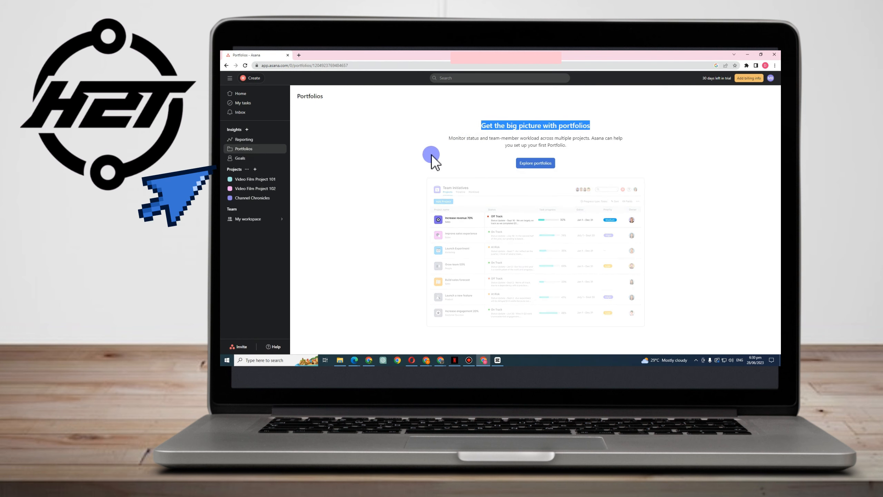
{"action": "left_click", "coordinate": [240, 161]}
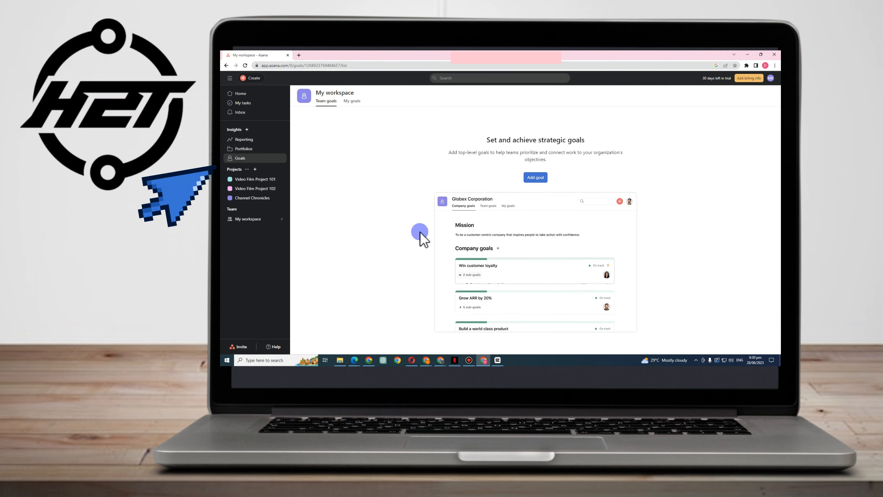
{"action": "left_click", "coordinate": [535, 177]}
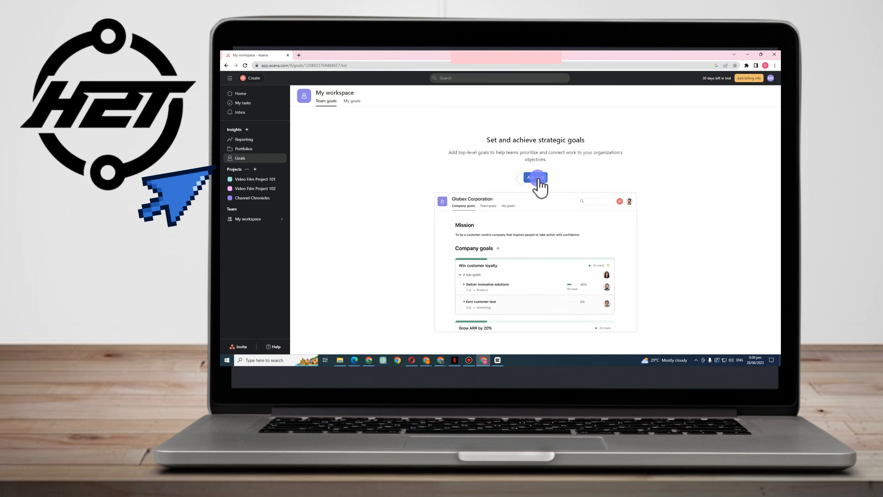
Paste the YouTube-channel subscriber-and-views goal title and end it with a period
{"action": "key", "text": "ctrl+v"}
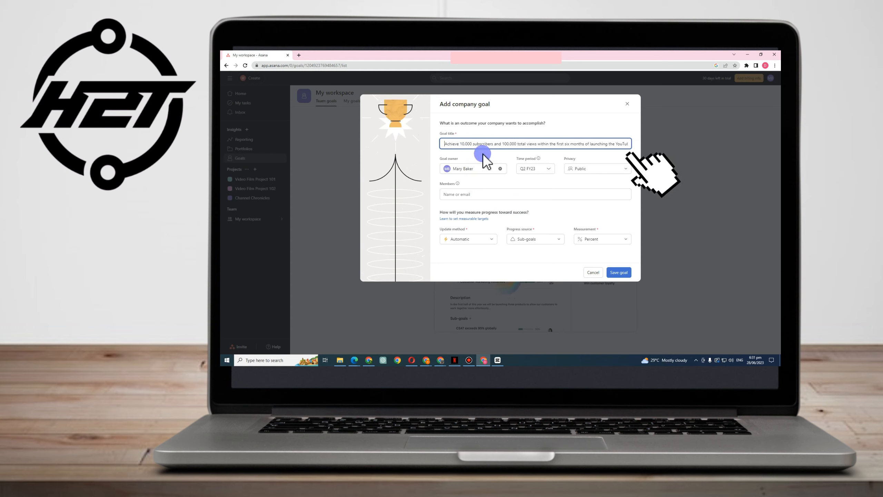
{"action": "left_click", "coordinate": [567, 148]}
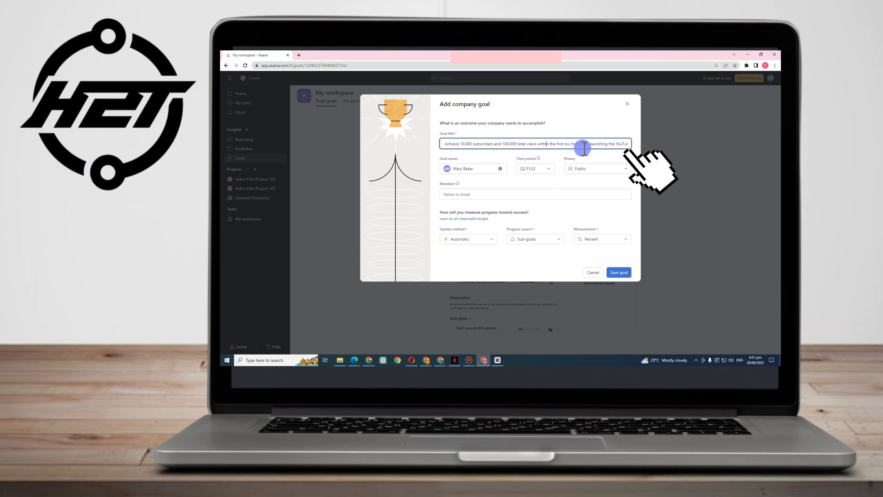
{"action": "left_click", "coordinate": [618, 144]}
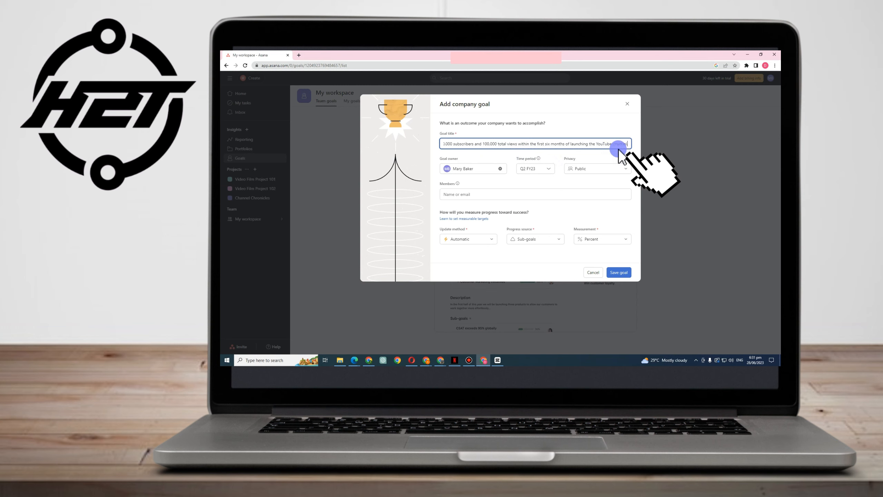
{"action": "type", "text": "."}
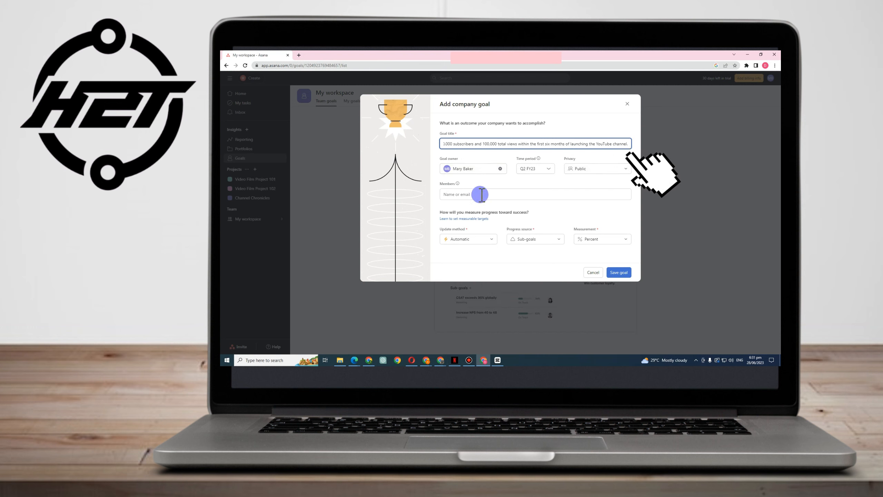
Set the goal to update manually, measured as a Number, and save it
{"action": "left_click", "coordinate": [482, 239]}
{"action": "left_click", "coordinate": [473, 272]}
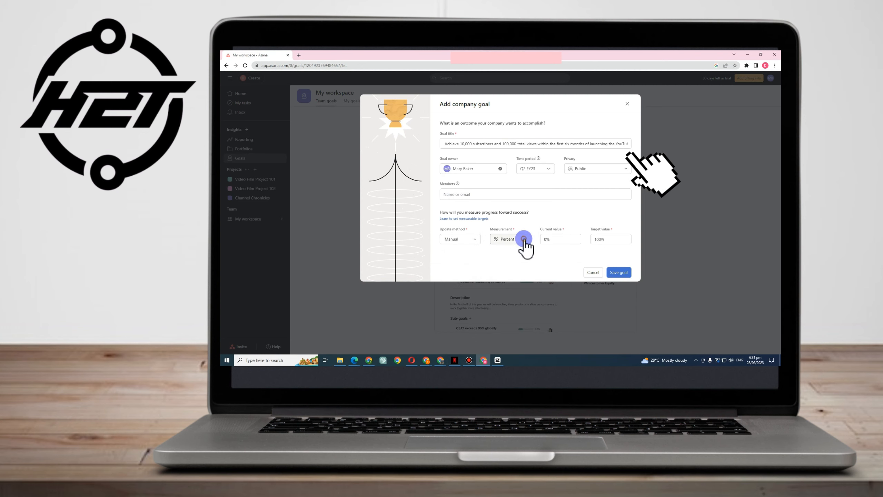
{"action": "left_click", "coordinate": [524, 239]}
{"action": "left_click", "coordinate": [510, 259]}
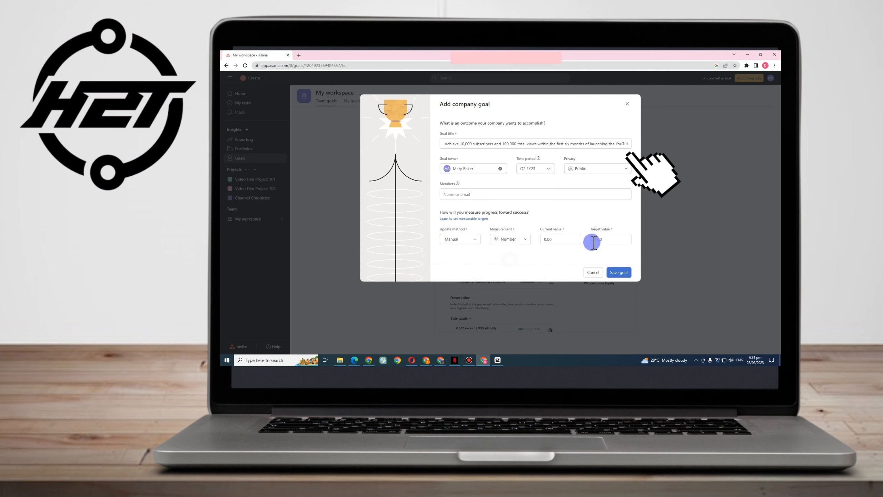
{"action": "left_click", "coordinate": [619, 272]}
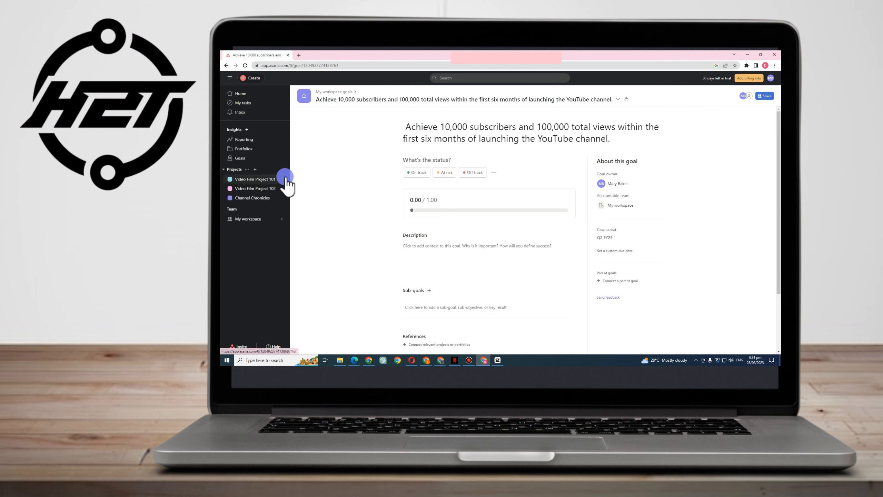
Open the Channel Chronicles project in Board view
{"action": "left_click", "coordinate": [257, 198]}
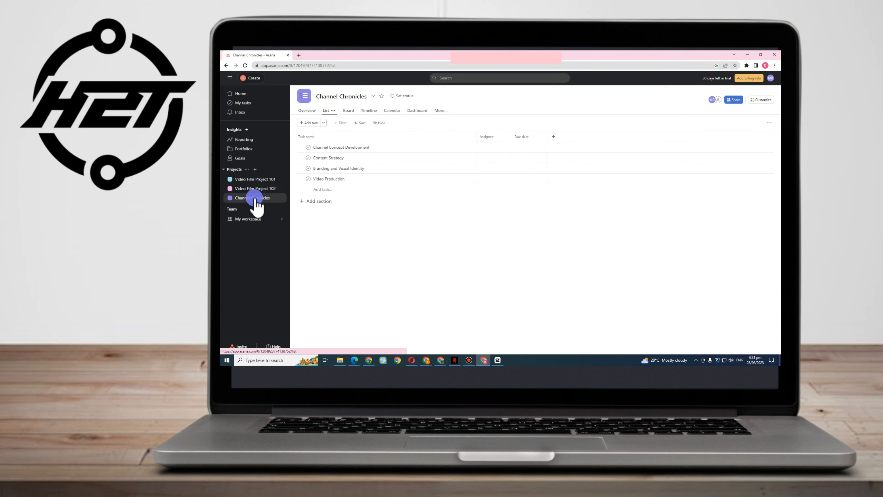
{"action": "left_click", "coordinate": [308, 111]}
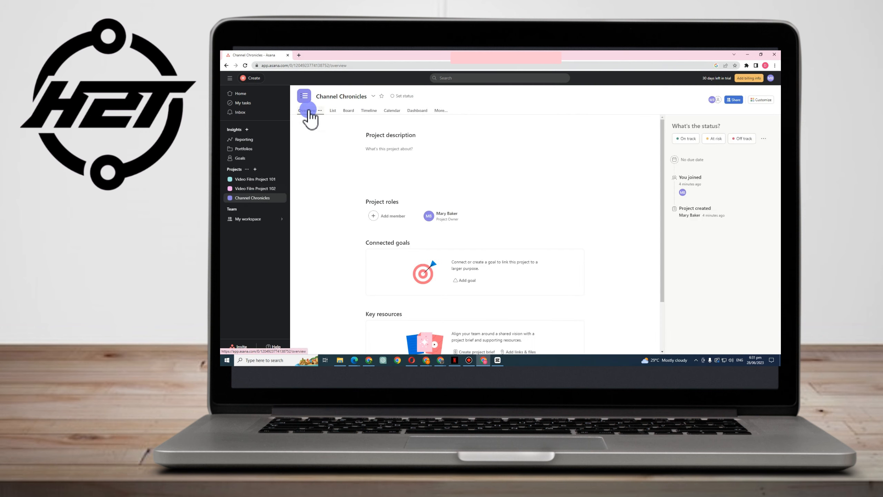
{"action": "left_click", "coordinate": [347, 112]}
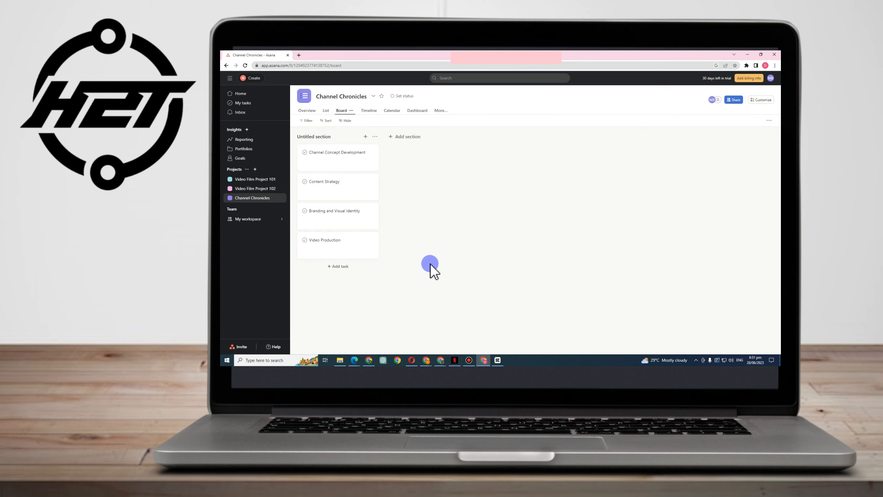
Add 'To do' and 'DOing' sections to the board and start a third section
{"action": "left_click", "coordinate": [404, 138]}
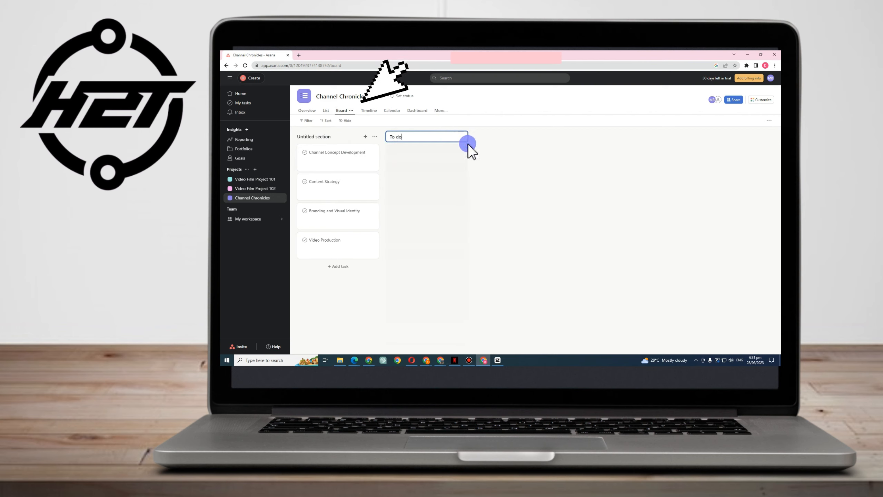
{"action": "key", "text": "Return"}
{"action": "left_click", "coordinate": [485, 138]}
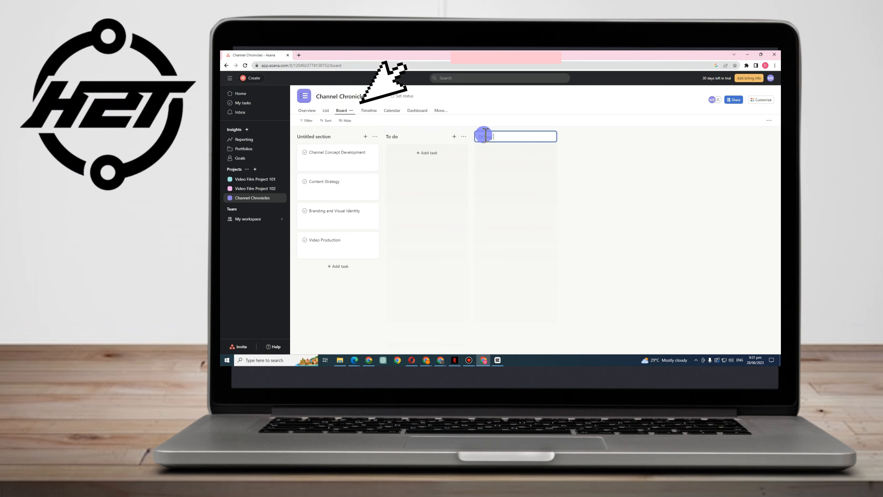
{"action": "key", "text": "Return"}
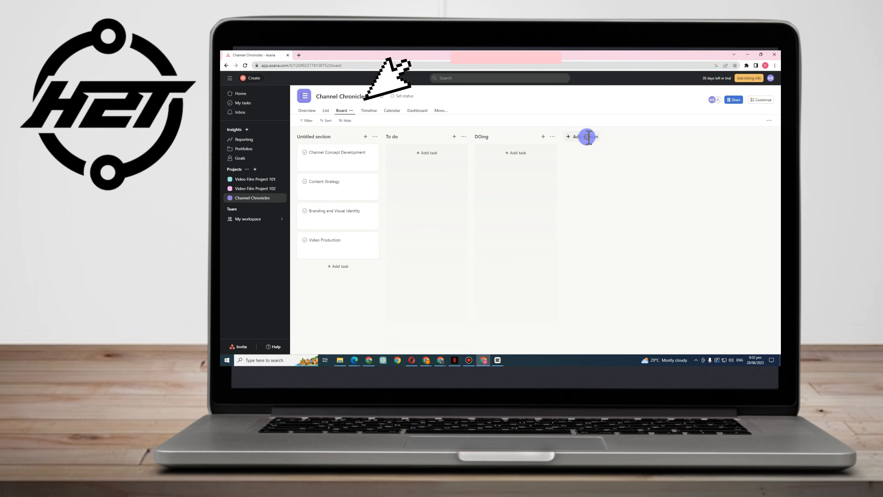
{"action": "left_click", "coordinate": [587, 137]}
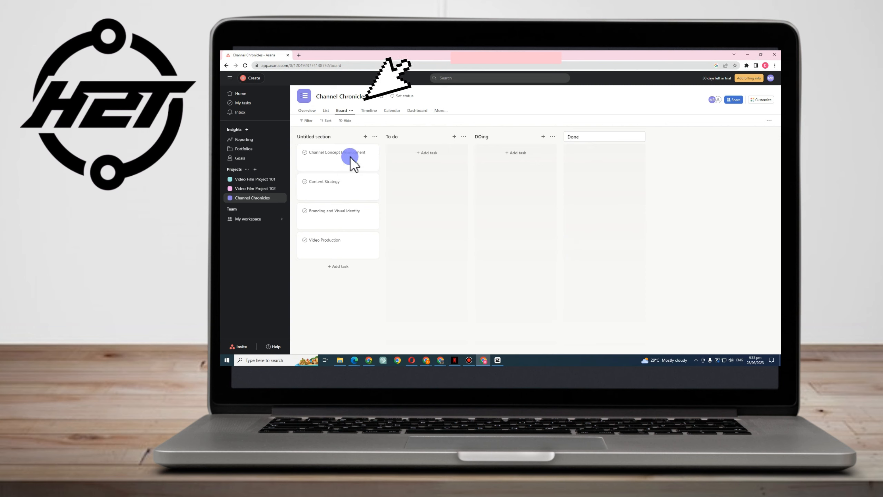
Move task cards between columns, then return all to Untitled with Branding and Visual Identity first
{"action": "left_click_drag", "start_coordinate": [352, 155], "coordinate": [517, 167]}
{"action": "left_click_drag", "start_coordinate": [332, 156], "coordinate": [591, 158]}
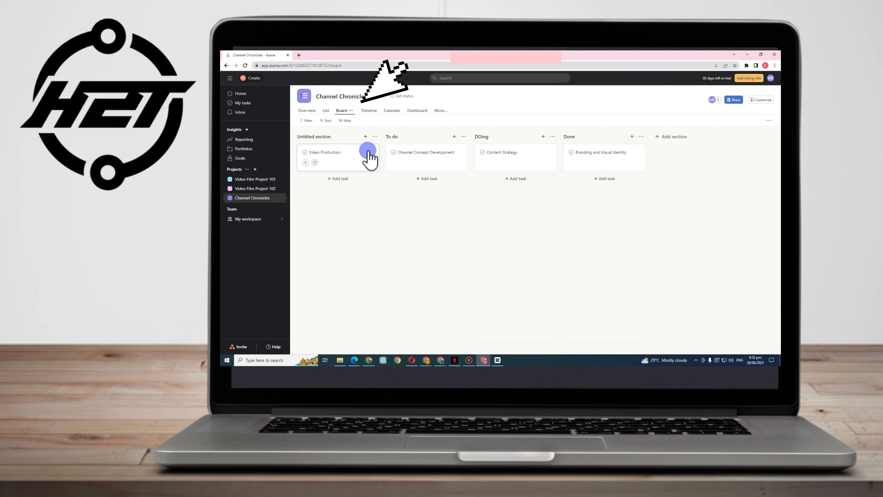
{"action": "left_click_drag", "start_coordinate": [422, 160], "coordinate": [351, 157]}
{"action": "left_click_drag", "start_coordinate": [527, 157], "coordinate": [323, 170]}
{"action": "left_click_drag", "start_coordinate": [614, 170], "coordinate": [348, 162]}
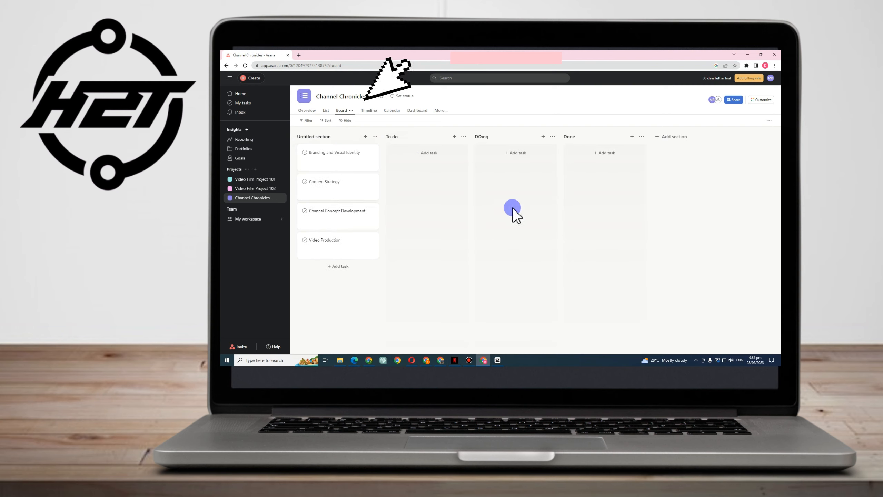
View Channel Chronicles in Timeline, Calendar, Dashboard and Overview, ending in List view
{"action": "left_click", "coordinate": [369, 111]}
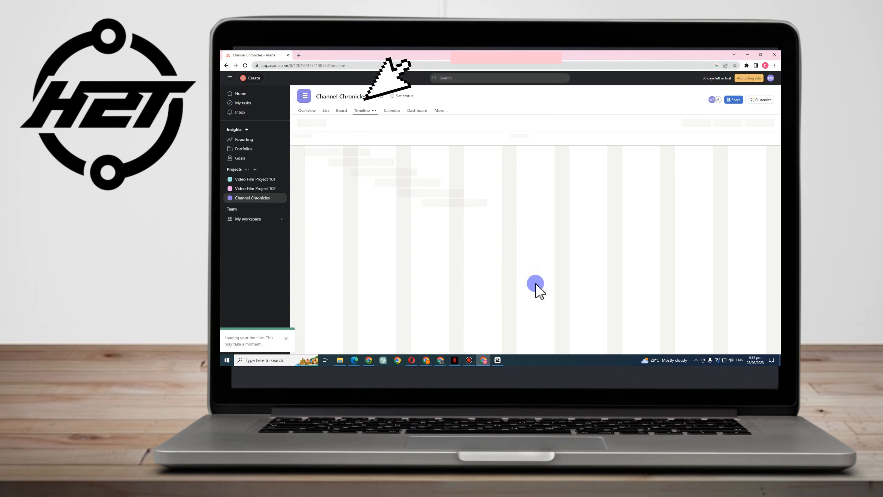
{"action": "left_click", "coordinate": [394, 113]}
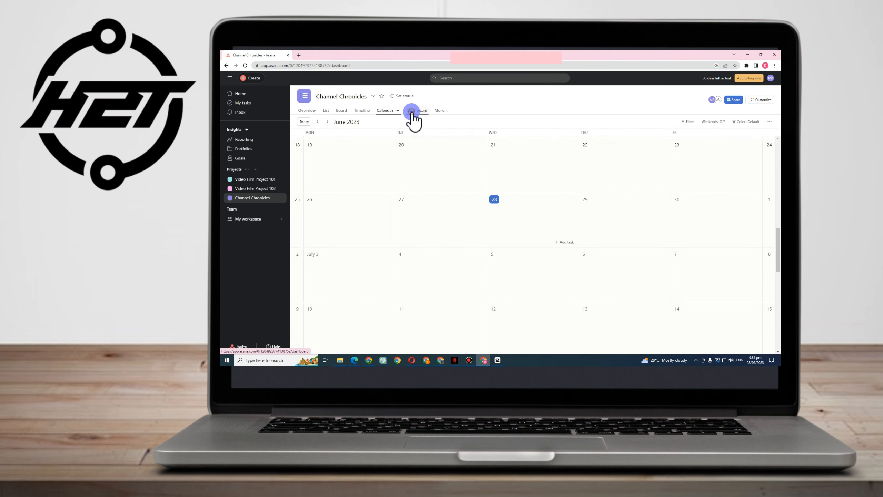
{"action": "left_click", "coordinate": [413, 113]}
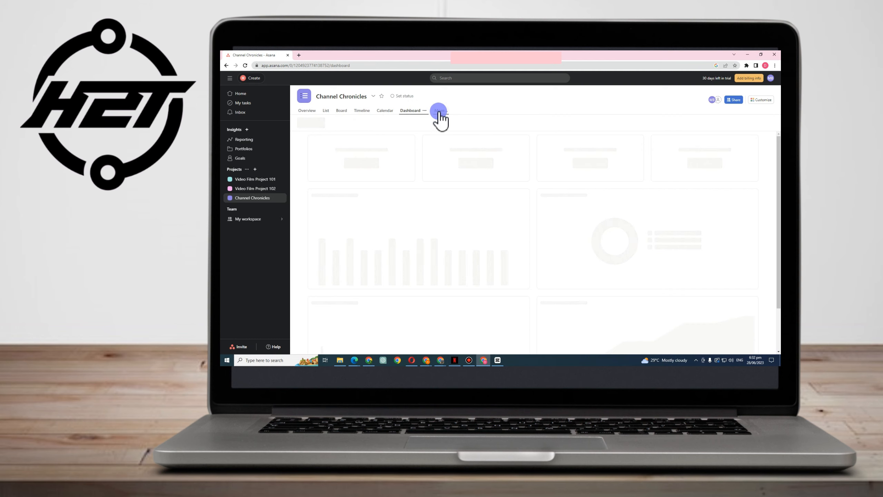
{"action": "left_click", "coordinate": [387, 111]}
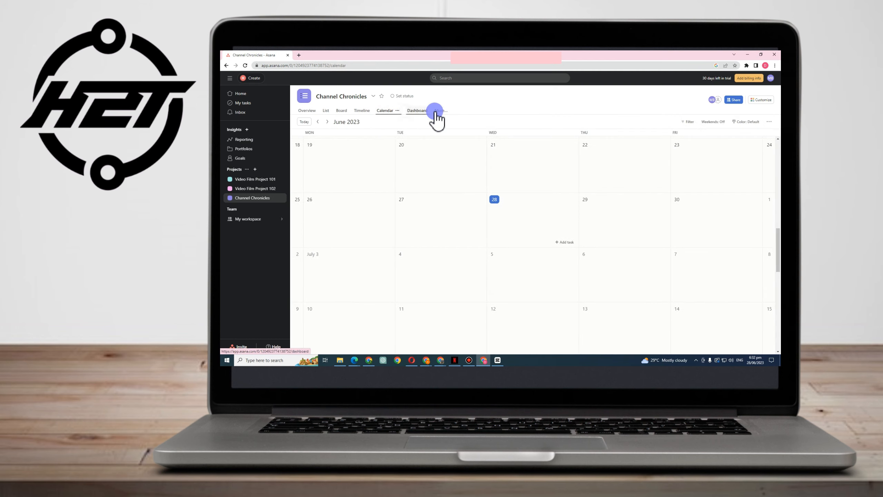
{"action": "left_click", "coordinate": [414, 111]}
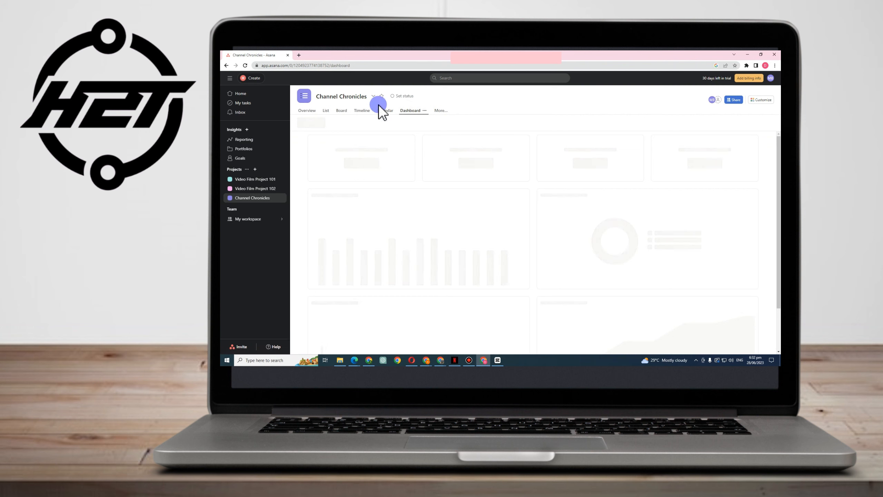
{"action": "left_click", "coordinate": [317, 111]}
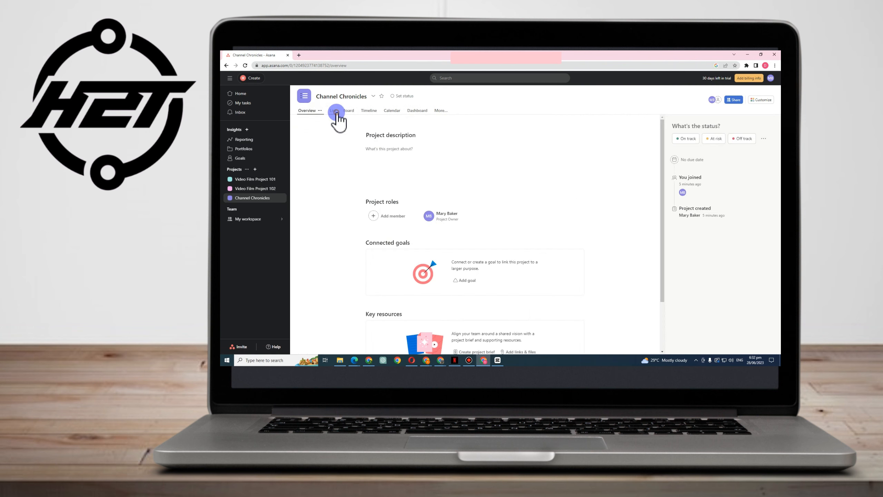
{"action": "left_click", "coordinate": [335, 111]}
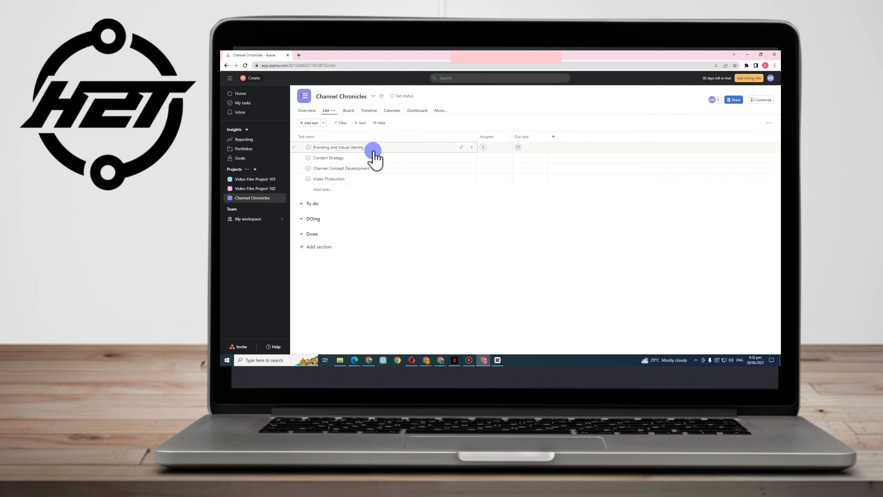
Assign Branding and Visual Identity to a teammate with a Jul 8 due date
{"action": "left_click", "coordinate": [414, 150]}
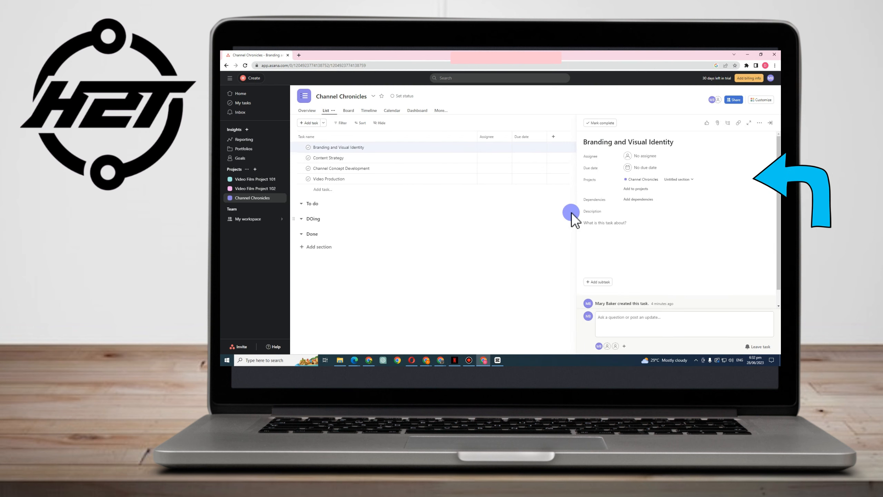
{"action": "left_click", "coordinate": [646, 156]}
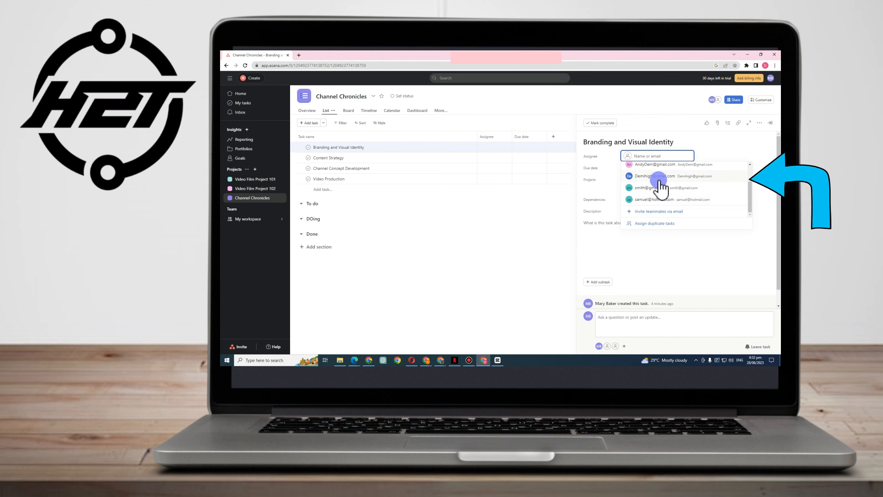
{"action": "left_click", "coordinate": [657, 203]}
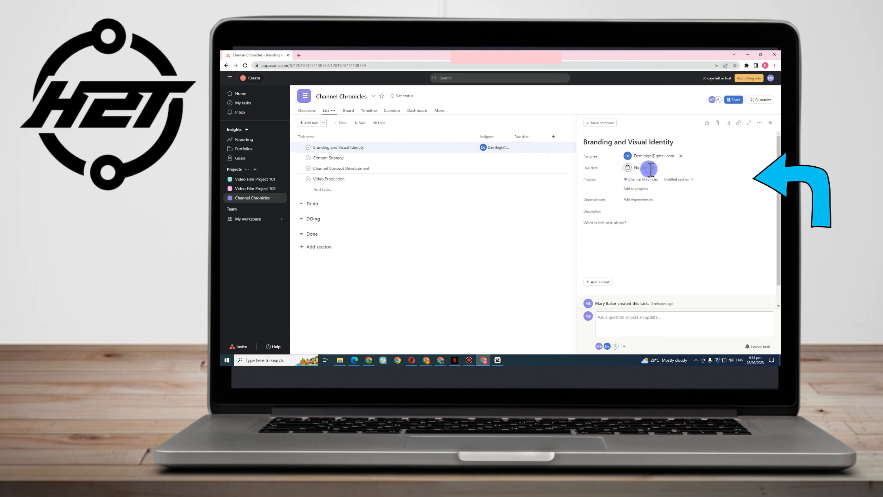
{"action": "left_click", "coordinate": [648, 168]}
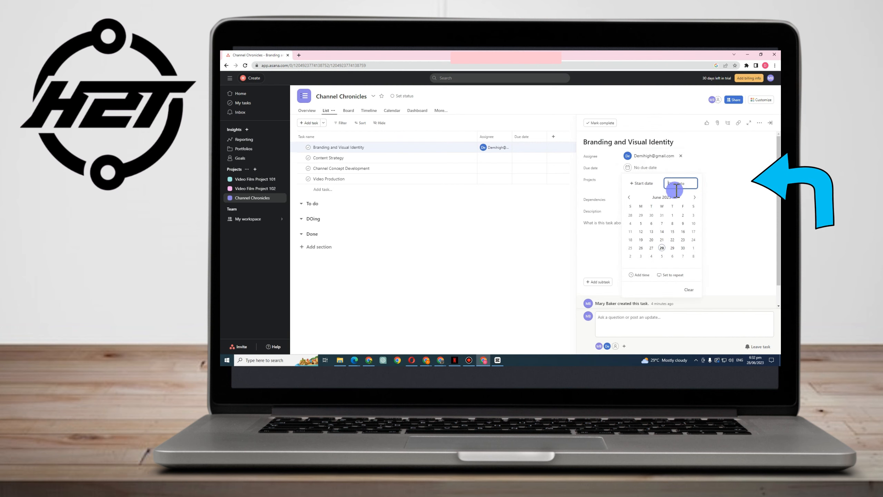
{"action": "left_click", "coordinate": [694, 256]}
{"action": "left_click", "coordinate": [681, 185]}
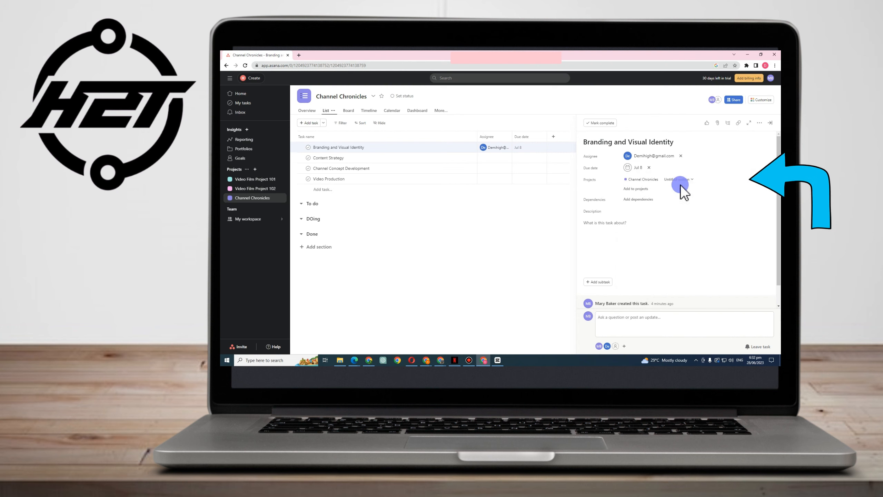
{"action": "left_click", "coordinate": [642, 189]}
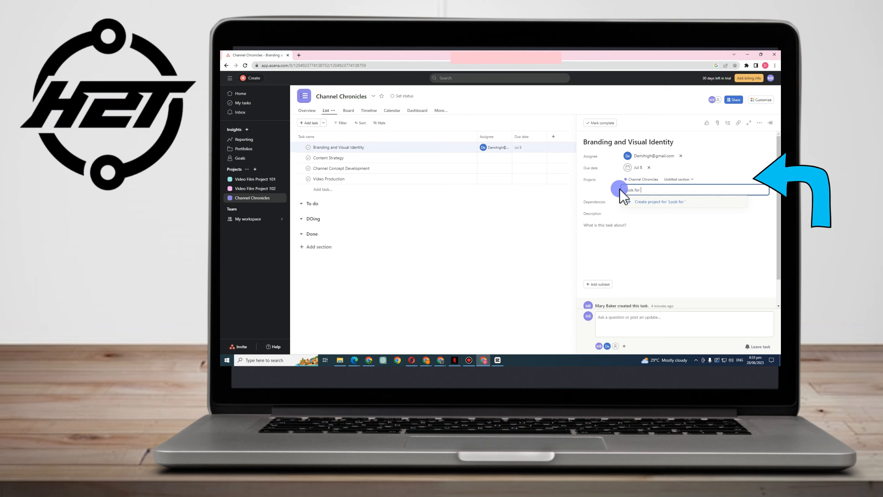
Type 'at least 5 samples' and paste the two bulleted points into the description
{"action": "type", "text": "atelast"}
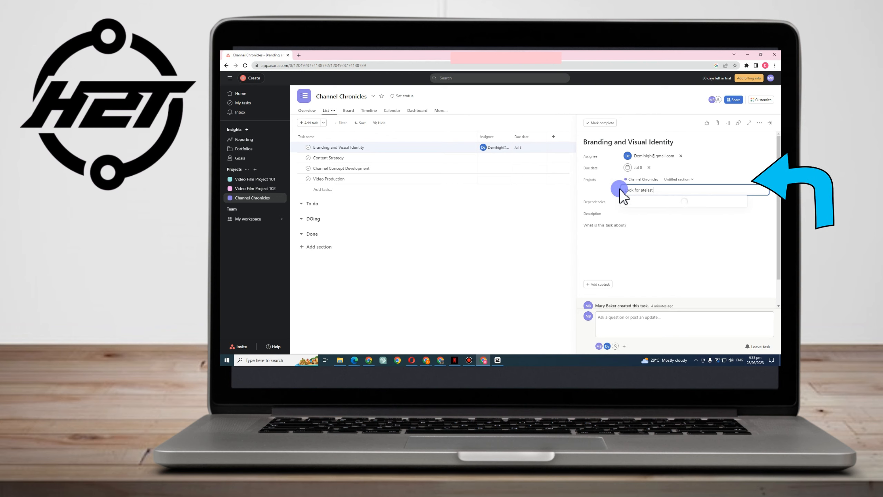
{"action": "key", "text": "BackSpace"}
{"action": "key", "text": "BackSpace"}
{"action": "key", "text": "BackSpace"}
{"action": "type", "text": "leas"}
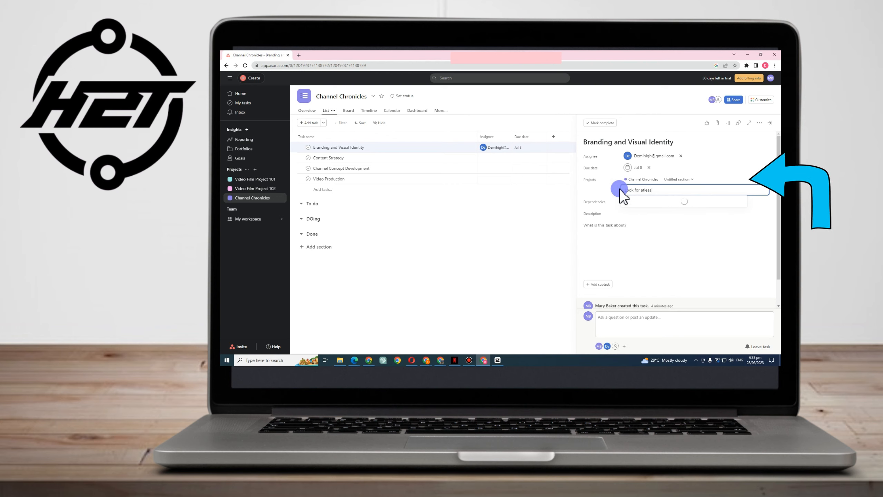
{"action": "type", "text": "t 5 samples"}
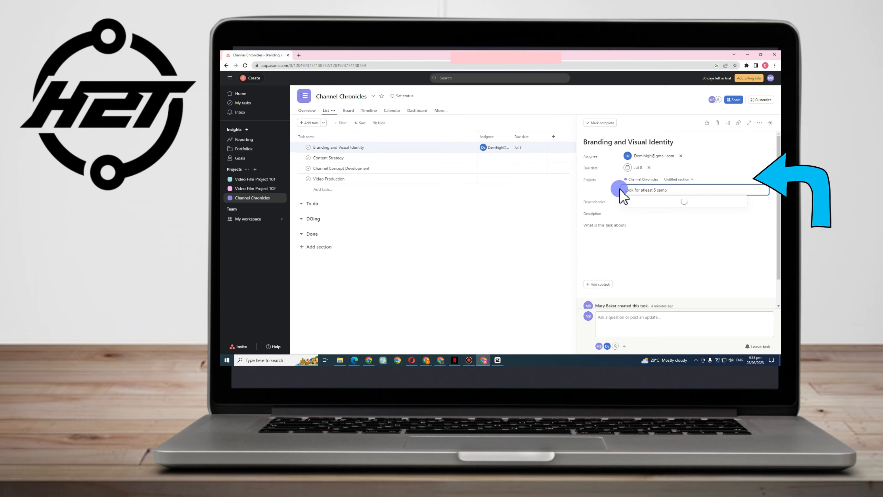
{"action": "left_click", "coordinate": [606, 217]}
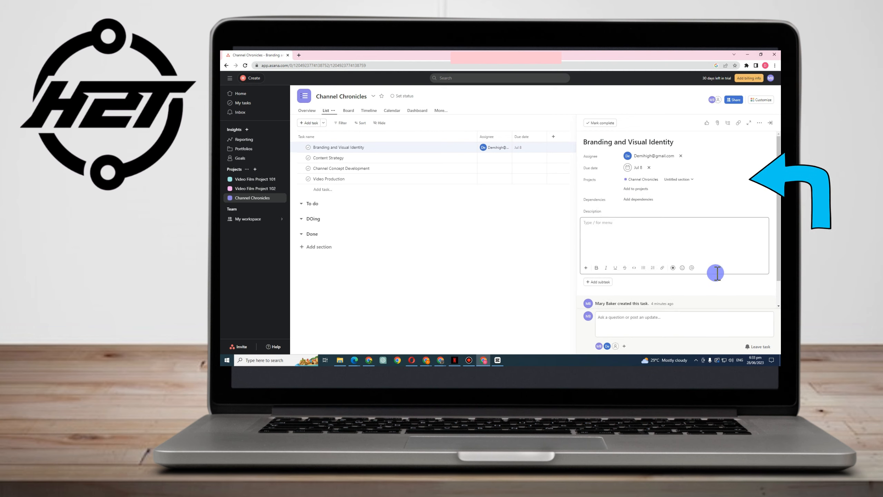
{"action": "type", "text": "Design a visually appealing channel banner and logo that reflects the channel's theme and appeals to the target audience. Create a consistent visual identity by selecting a color palette, typography, and graphics that align with the channel's brand."}
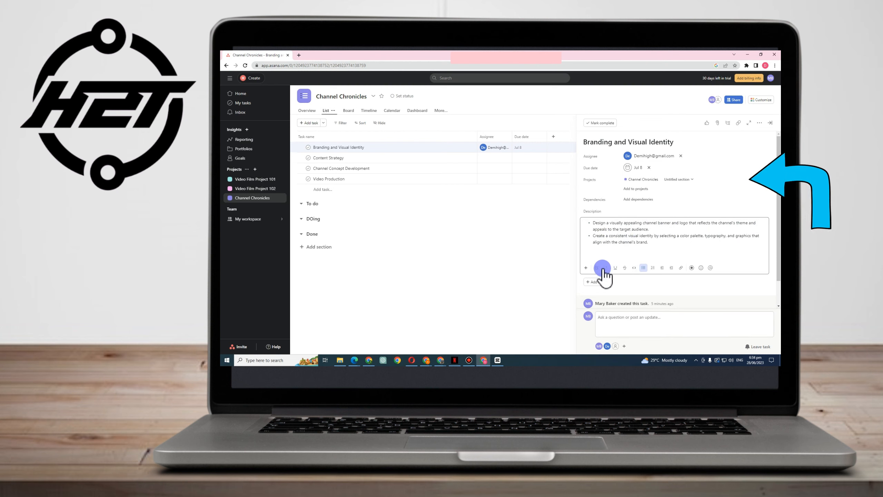
Make the whole description bold, italic and underlined, without adding a link
{"action": "key", "text": "ctrl+a"}
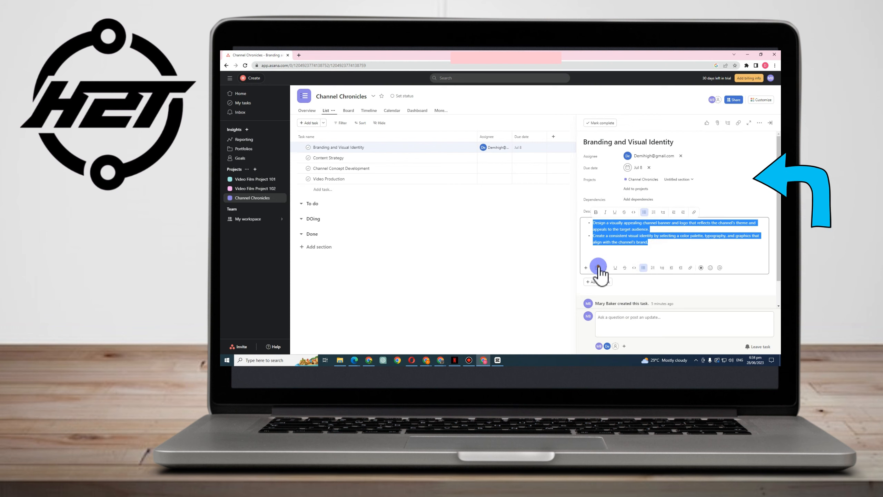
{"action": "left_click", "coordinate": [598, 267]}
{"action": "left_click", "coordinate": [606, 268]}
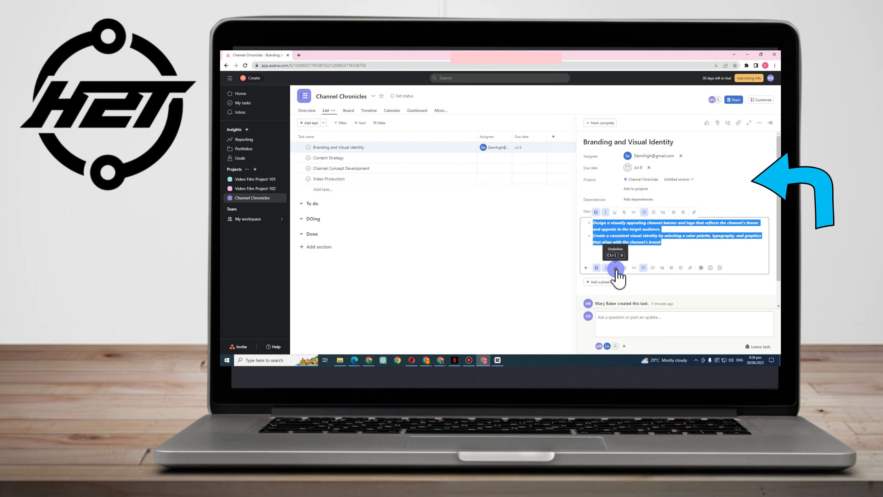
{"action": "left_click", "coordinate": [615, 267]}
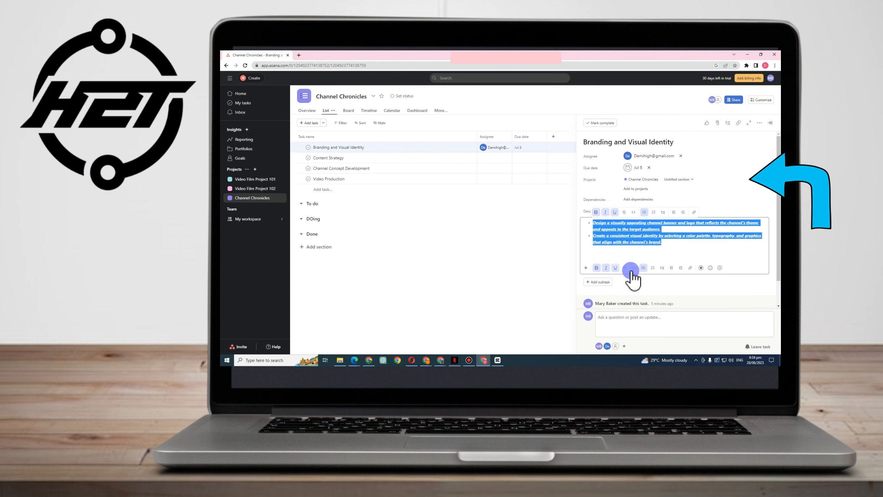
{"action": "left_click", "coordinate": [691, 267]}
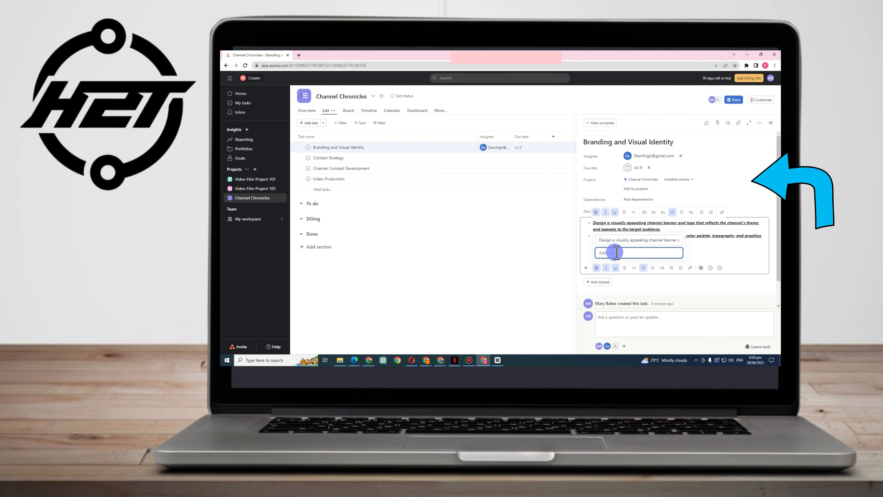
{"action": "type", "text": "yu"}
{"action": "key", "text": "BackSpace"}
{"action": "key", "text": "BackSpace"}
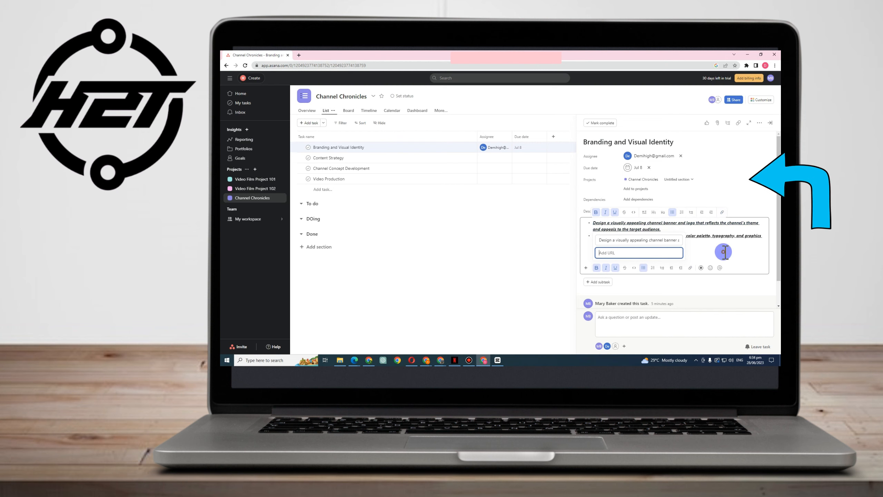
{"action": "left_click", "coordinate": [725, 252]}
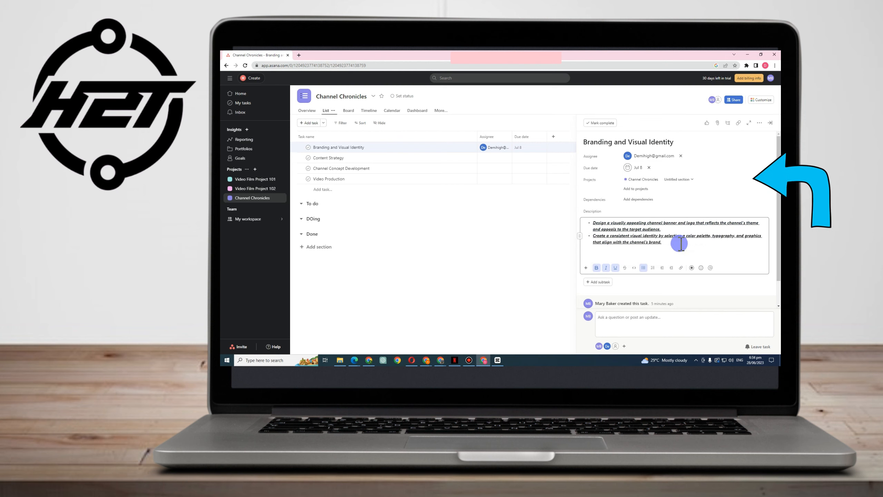
{"action": "left_click", "coordinate": [693, 268]}
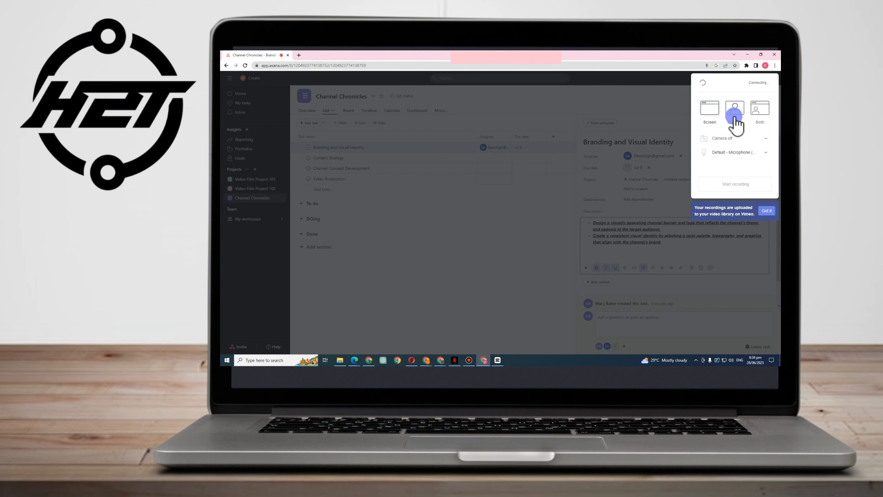
Record the entire screen with the default microphone while clicking through Content Strategy, Video Production and Branding tasks
{"action": "left_click", "coordinate": [733, 153]}
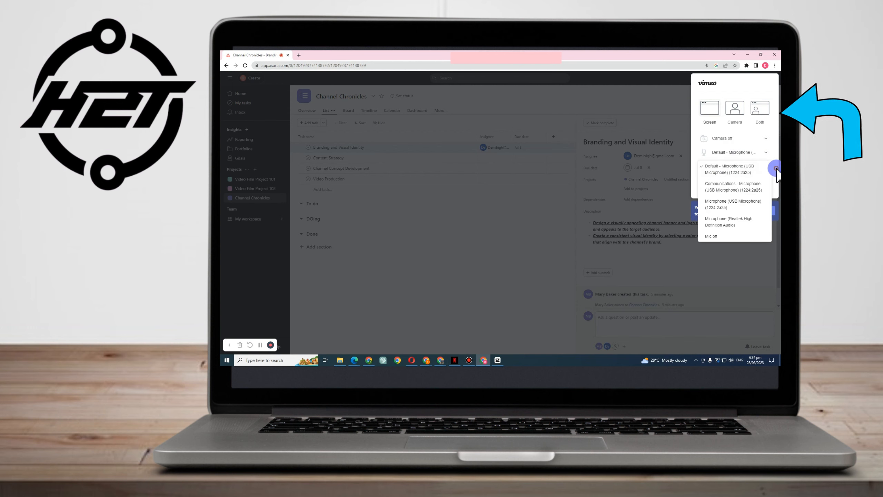
{"action": "left_click", "coordinate": [734, 170]}
{"action": "left_click", "coordinate": [742, 187]}
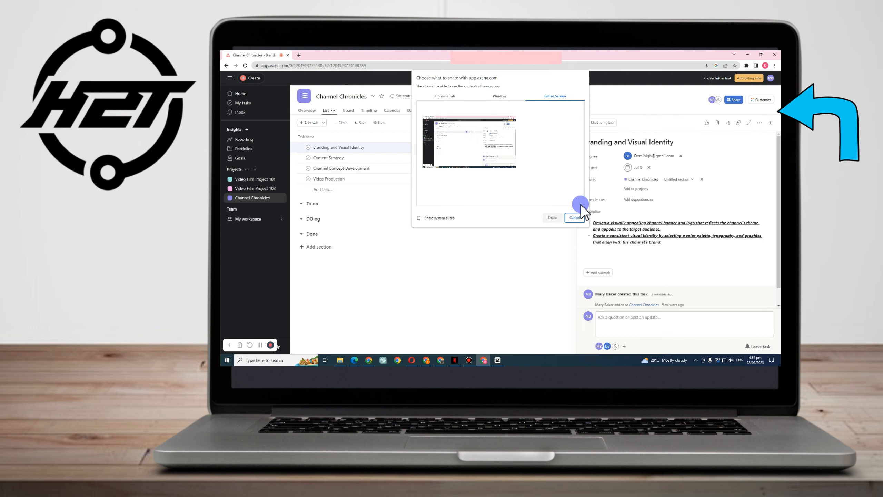
{"action": "left_click", "coordinate": [493, 160]}
{"action": "left_click", "coordinate": [549, 217]}
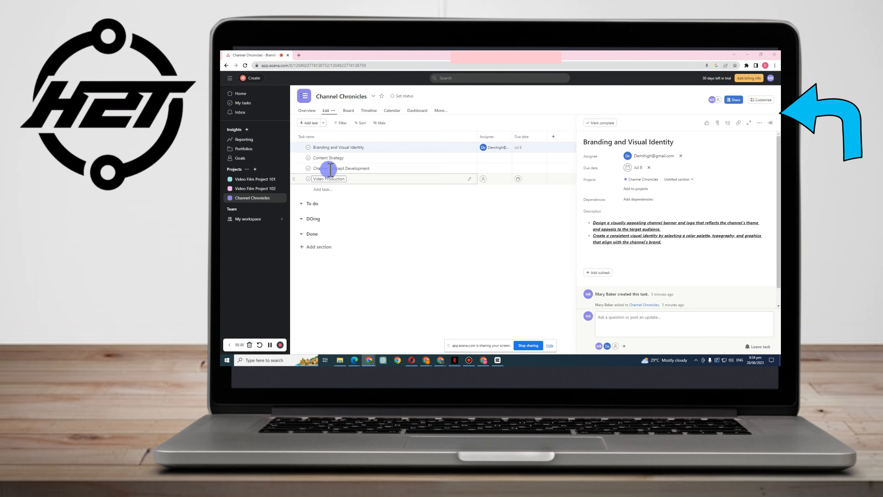
{"action": "left_click", "coordinate": [329, 158]}
{"action": "left_click", "coordinate": [354, 179]}
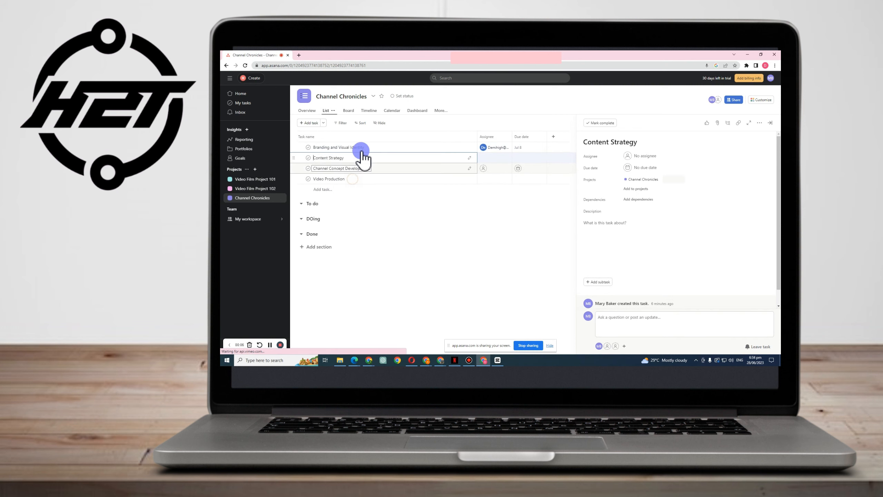
{"action": "left_click", "coordinate": [361, 147]}
{"action": "left_click", "coordinate": [528, 346]}
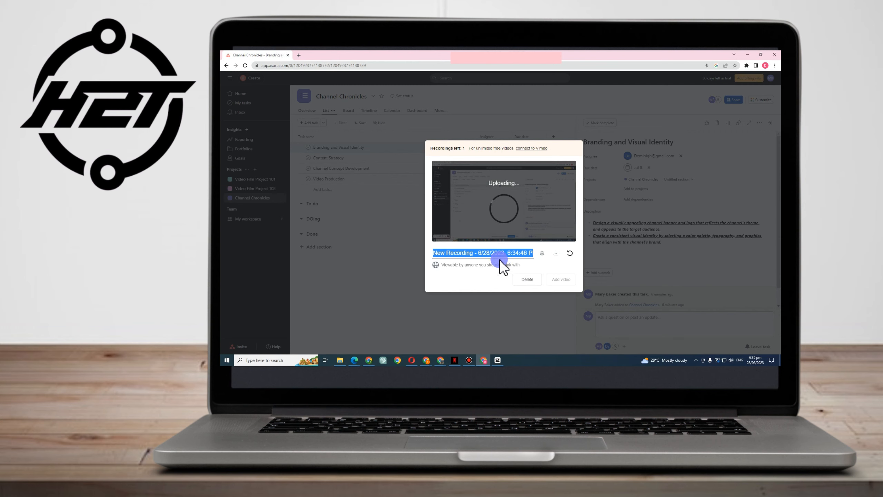
Title the recording 'Watch and Learn'
{"action": "type", "text": "Watch a"}
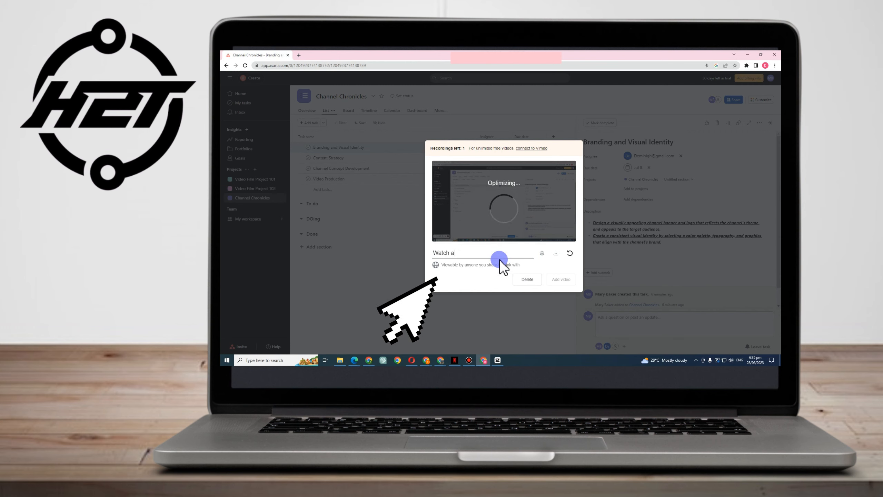
{"action": "type", "text": "nd Re"}
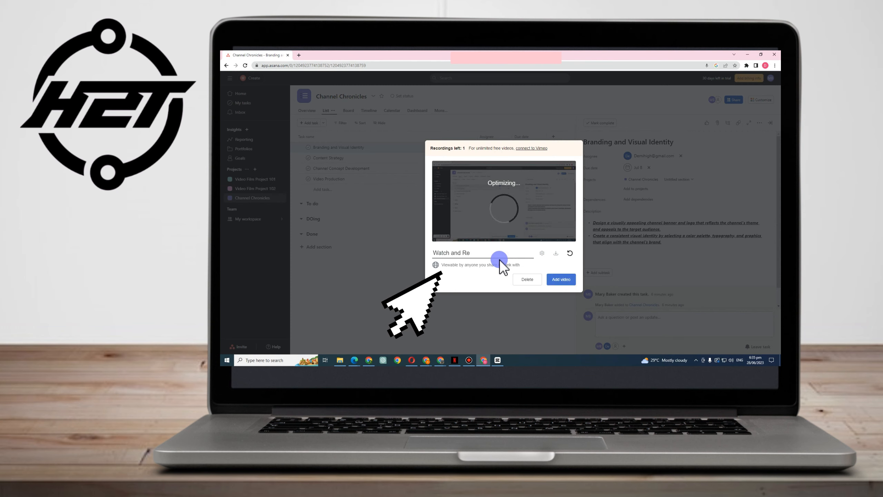
{"action": "key", "text": "BackSpace"}
{"action": "key", "text": "BackSpace"}
{"action": "type", "text": "LEarn"}
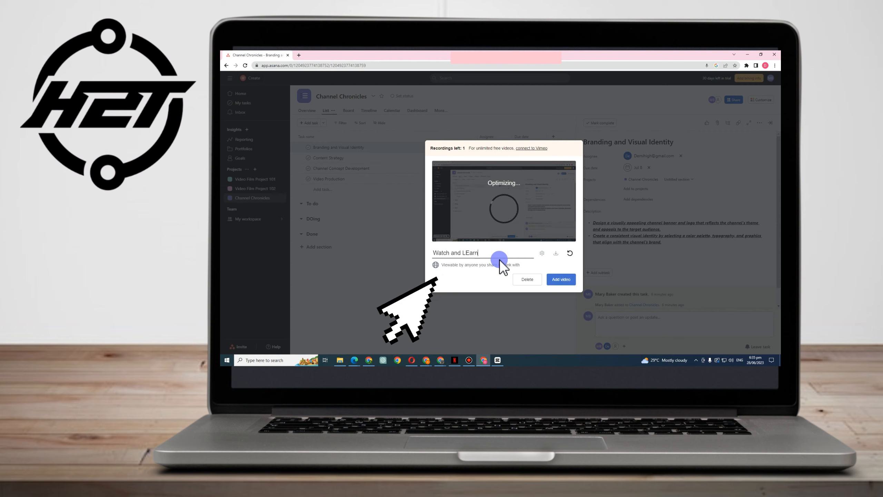
{"action": "key", "text": "BackSpace"}
{"action": "key", "text": "BackSpace"}
{"action": "key", "text": "BackSpace"}
{"action": "key", "text": "BackSpace"}
{"action": "key", "text": "BackSpace"}
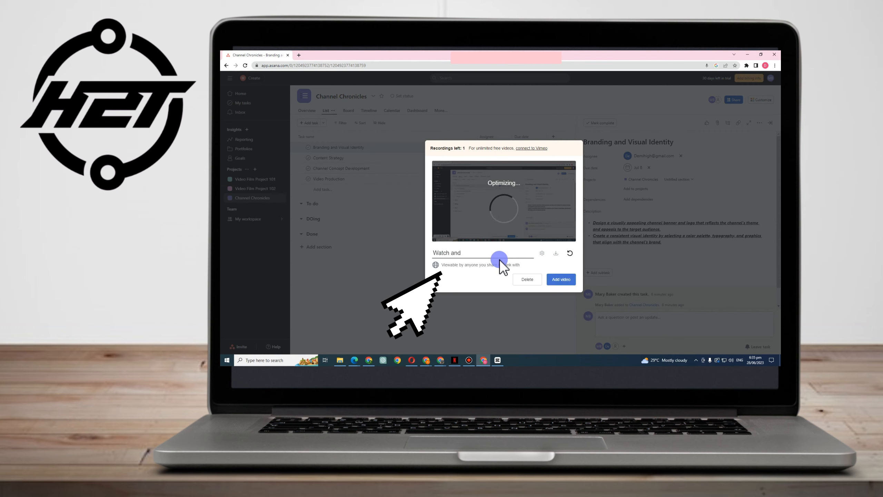
{"action": "type", "text": "Learn"}
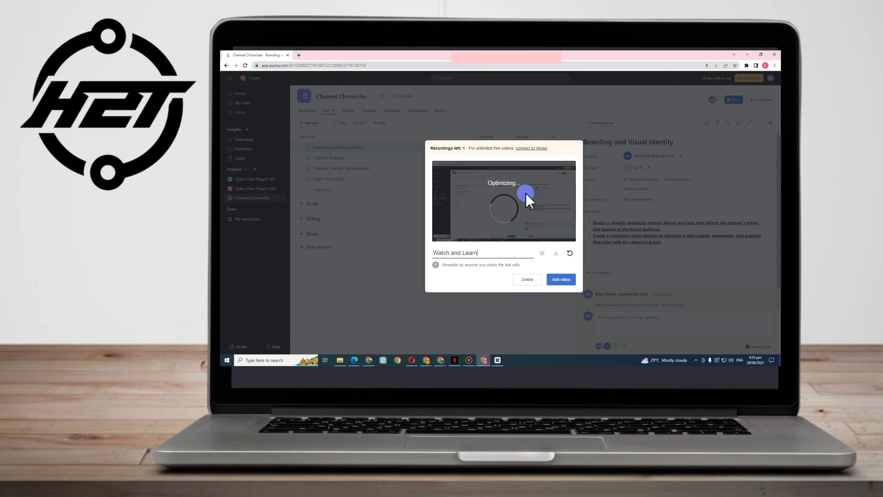
Add the 'Watch and Learn' video to Branding and Visual Identity, open it, and play the recording
{"action": "left_click", "coordinate": [558, 280]}
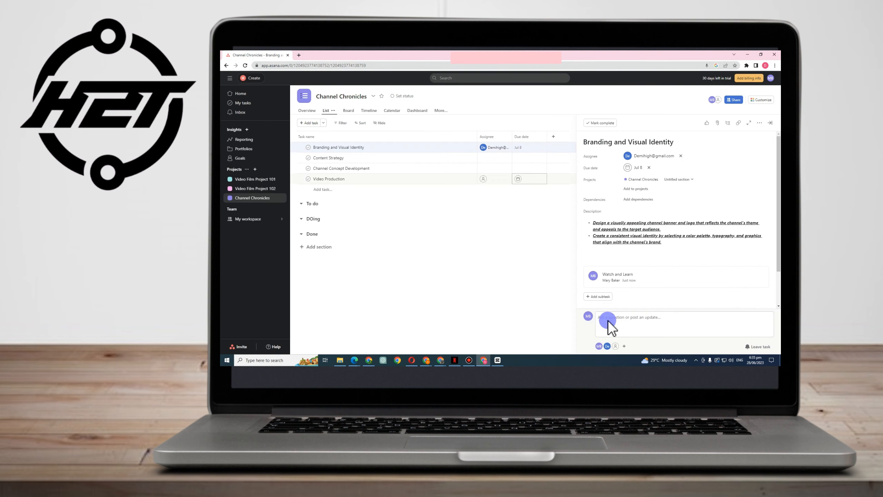
{"action": "left_click", "coordinate": [633, 275]}
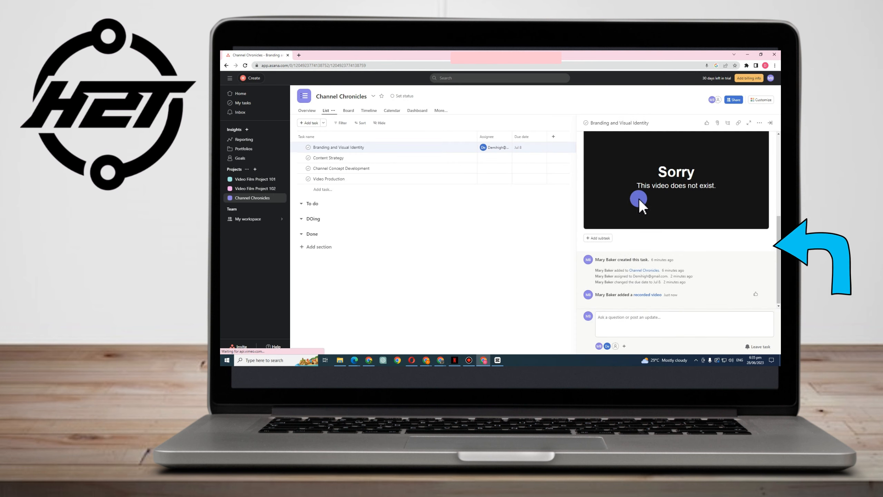
{"action": "scroll", "coordinate": [687, 199], "scroll_direction": "up", "scroll_amount": 3}
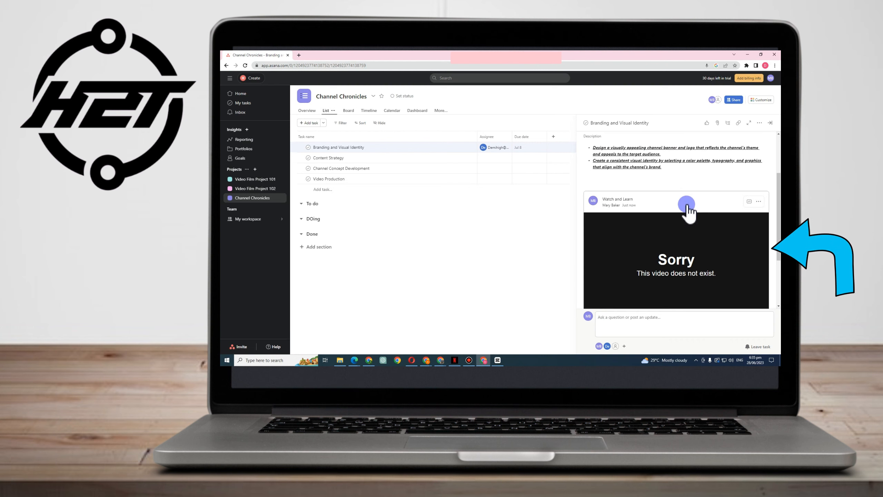
{"action": "scroll", "coordinate": [688, 228], "scroll_direction": "down", "scroll_amount": 3}
{"action": "scroll", "coordinate": [705, 224], "scroll_direction": "up", "scroll_amount": 4}
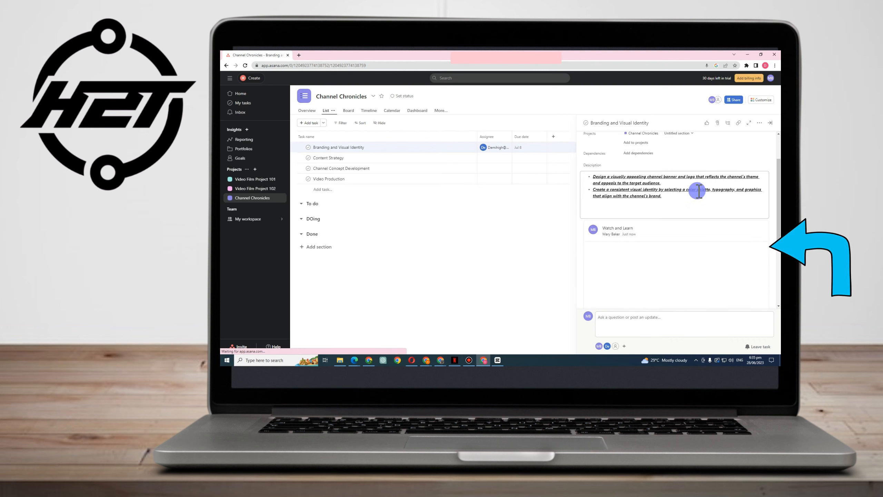
{"action": "scroll", "coordinate": [693, 230], "scroll_direction": "down", "scroll_amount": 2}
{"action": "scroll", "coordinate": [677, 220], "scroll_direction": "down", "scroll_amount": 2}
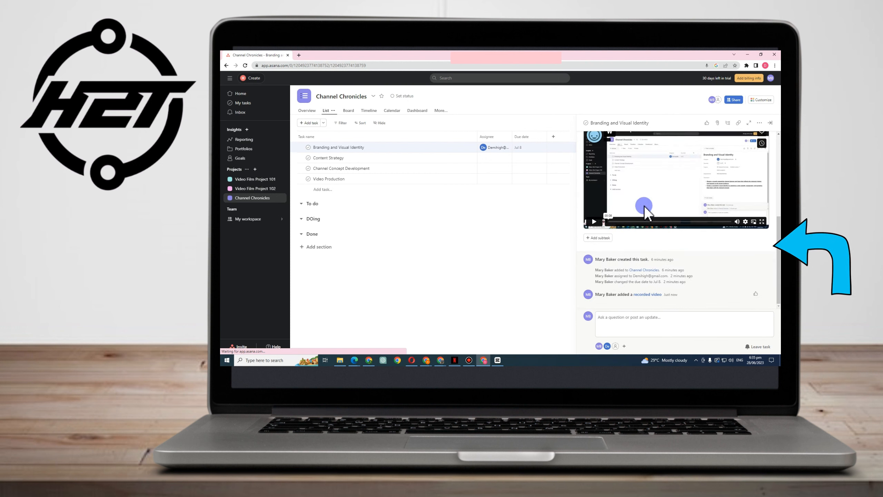
{"action": "left_click", "coordinate": [748, 200]}
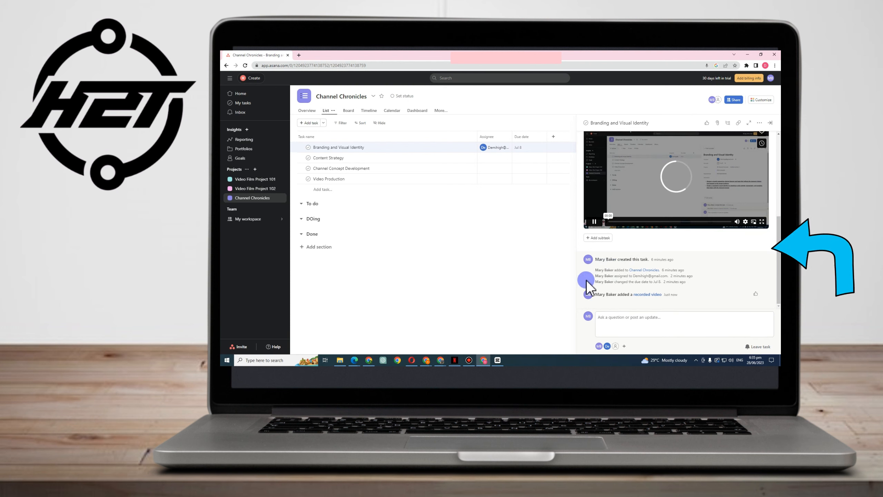
Post the comment 'Please leave a feedback', @-mentioning the assignee picked from the suggestions
{"action": "left_click", "coordinate": [639, 318]}
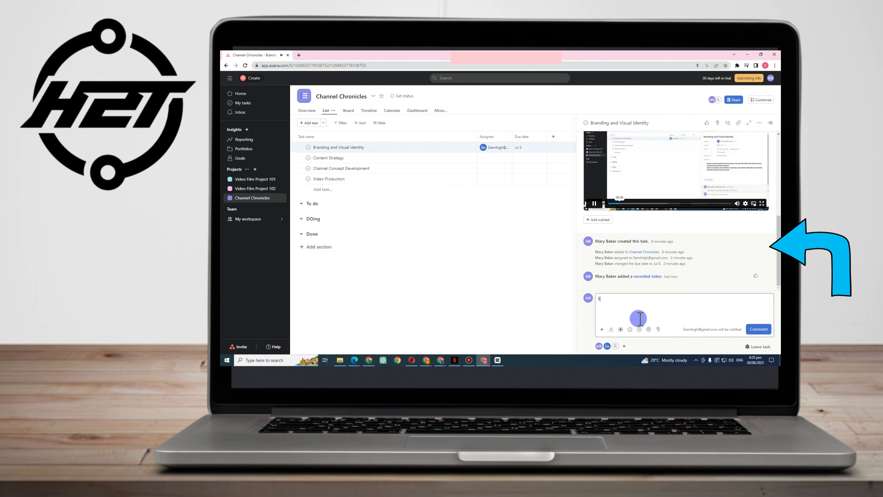
{"action": "type", "text": "Please leav"}
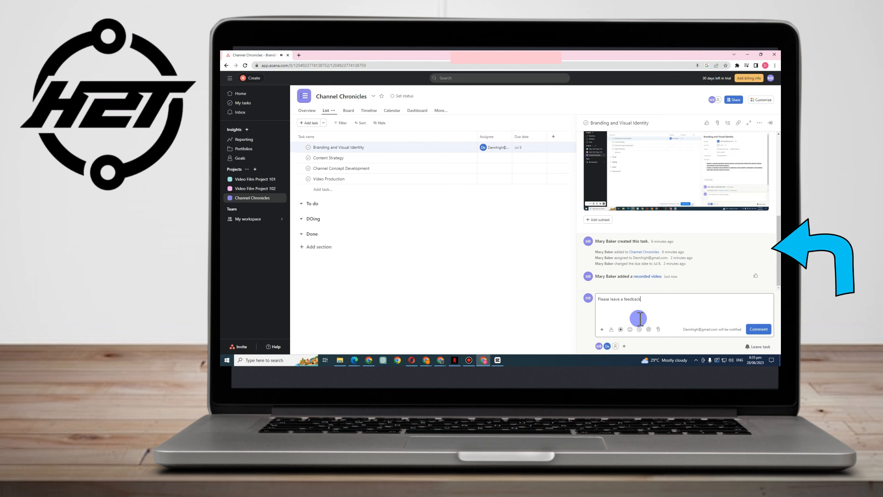
{"action": "type", "text": "e a feedback"}
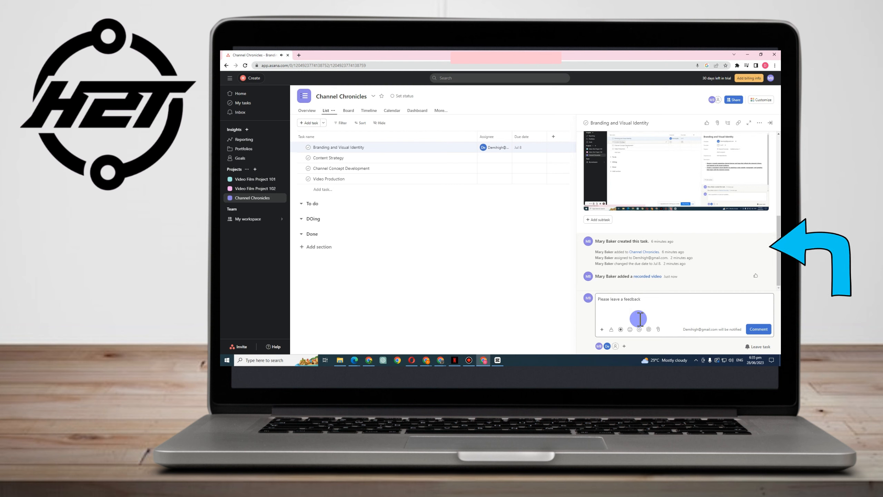
{"action": "type", "text": " @"}
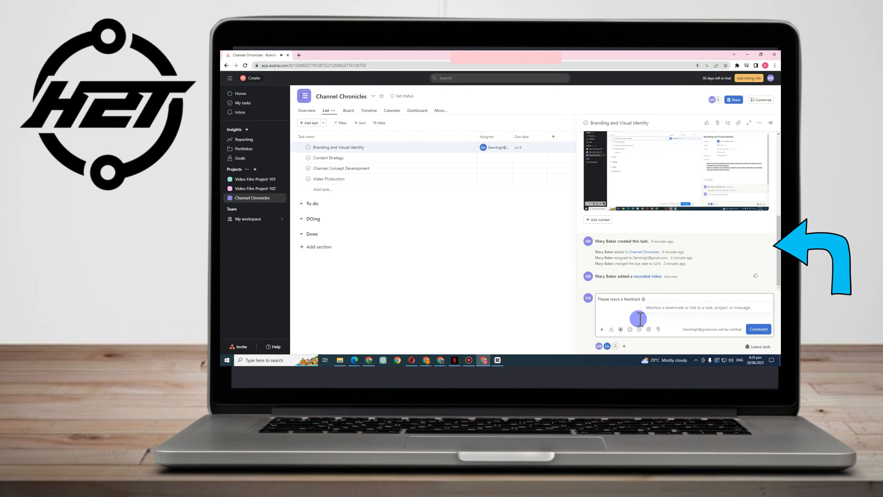
{"action": "type", "text": "demi"}
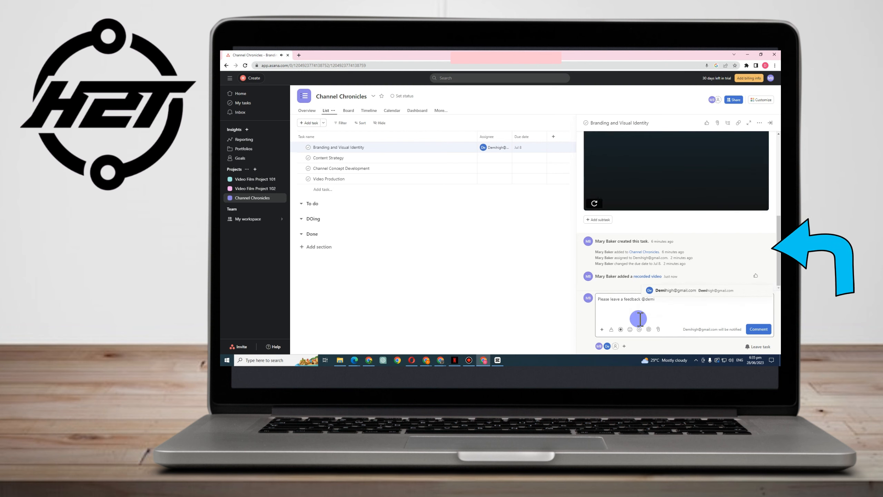
{"action": "left_click", "coordinate": [710, 281]}
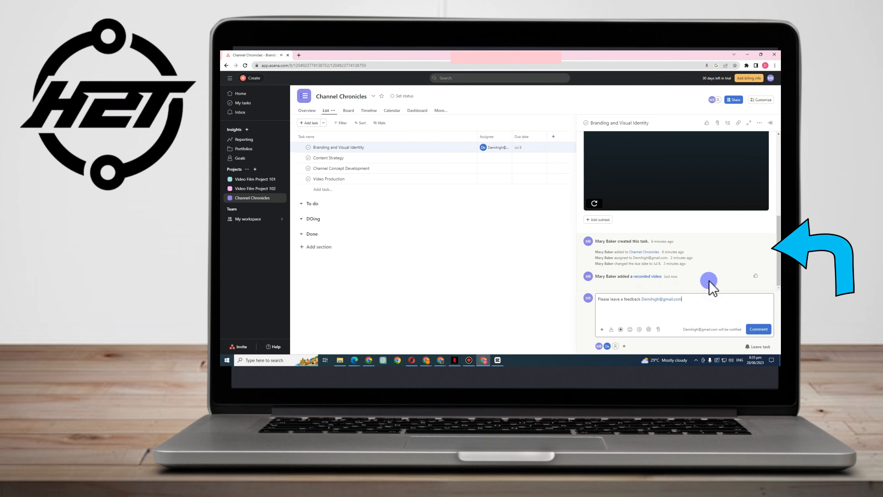
{"action": "left_click", "coordinate": [758, 328]}
{"action": "scroll", "coordinate": [716, 299], "scroll_direction": "up", "scroll_amount": 10}
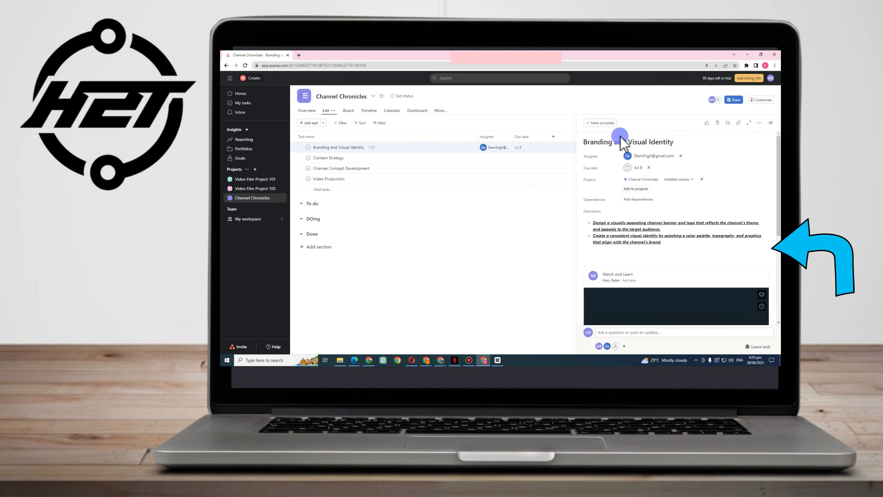
Mark Branding and Visual Identity complete, review Home's completed and upcoming tasks, and open Channel Chronicles
{"action": "left_click", "coordinate": [602, 124]}
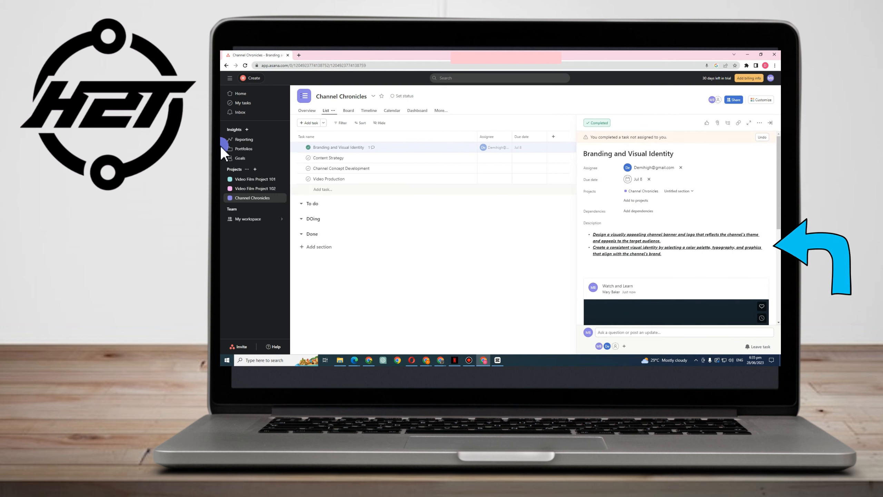
{"action": "left_click", "coordinate": [238, 94]}
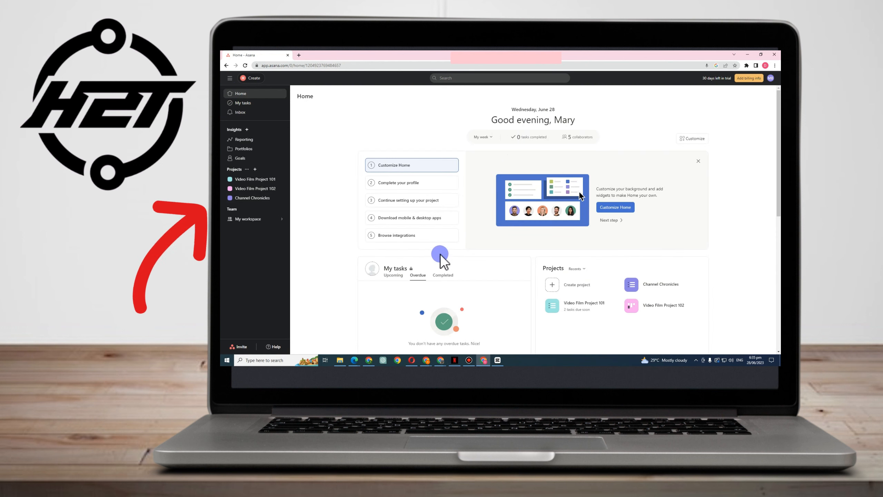
{"action": "scroll", "coordinate": [442, 250], "scroll_direction": "down", "scroll_amount": 2}
{"action": "left_click", "coordinate": [442, 217]}
{"action": "left_click", "coordinate": [394, 218]}
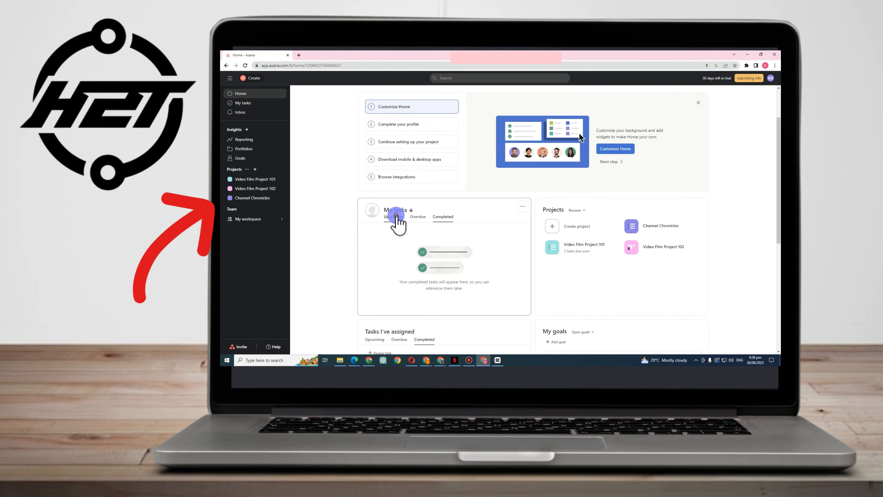
{"action": "scroll", "coordinate": [416, 228], "scroll_direction": "up", "scroll_amount": 3}
{"action": "left_click", "coordinate": [257, 197]}
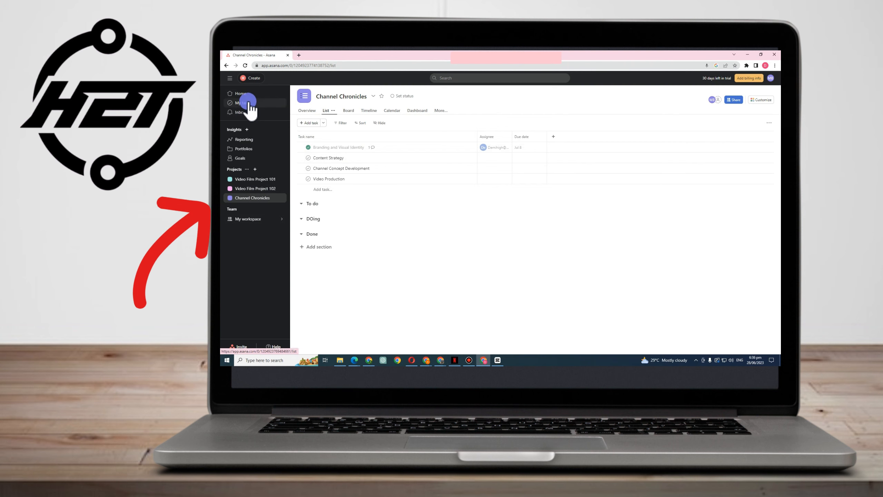
Return to Home and reopen Channel Chronicles from the Projects widget
{"action": "left_click", "coordinate": [262, 97]}
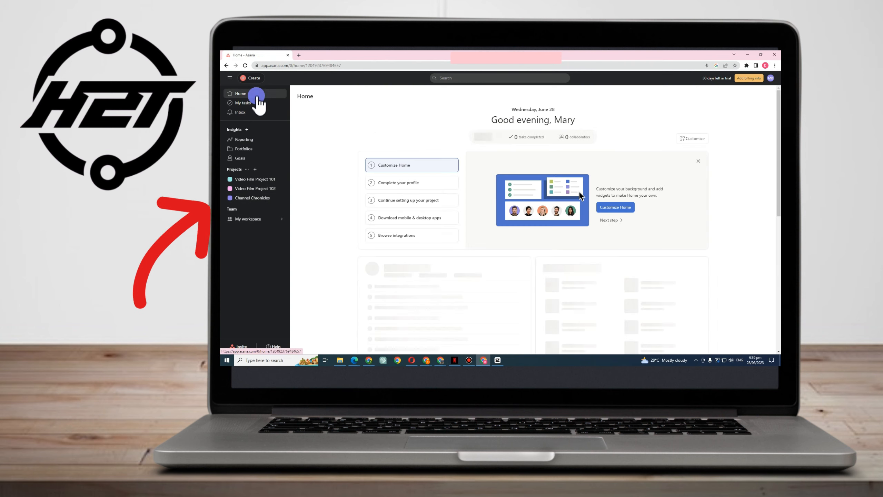
{"action": "scroll", "coordinate": [414, 200], "scroll_direction": "down", "scroll_amount": 3}
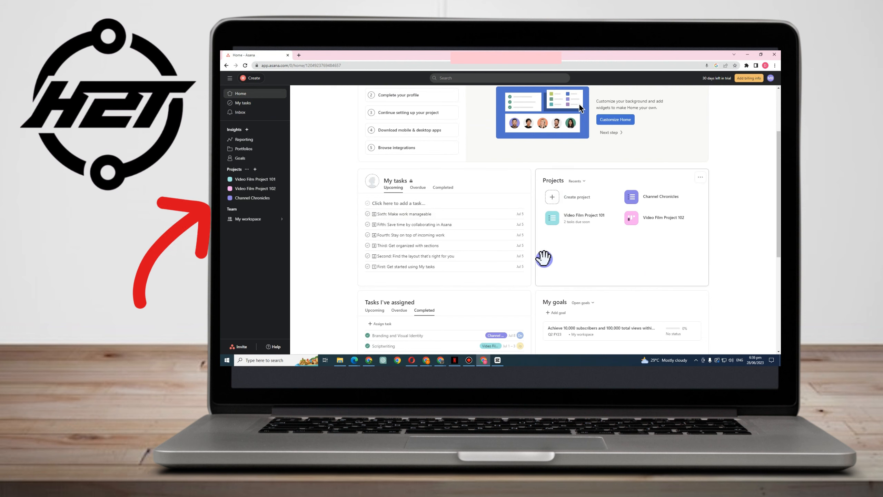
{"action": "left_click", "coordinate": [661, 199]}
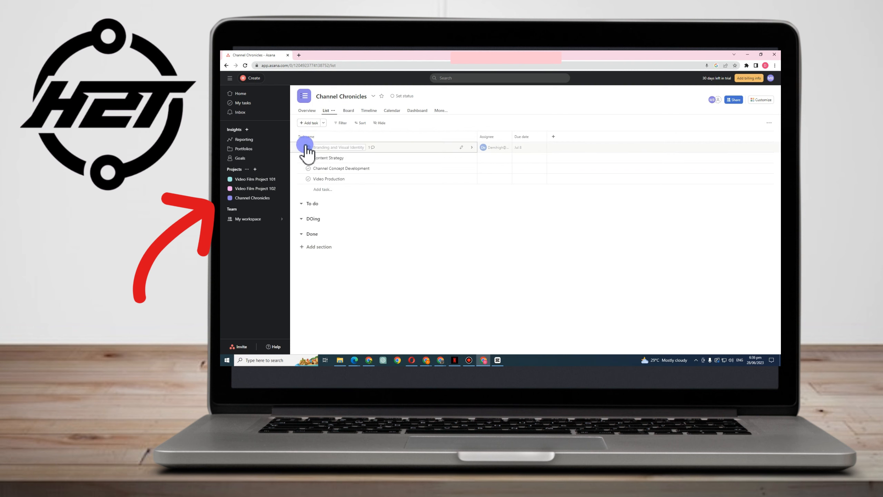
Open Content Strategy and assign it to the teammate
{"action": "left_click", "coordinate": [392, 159]}
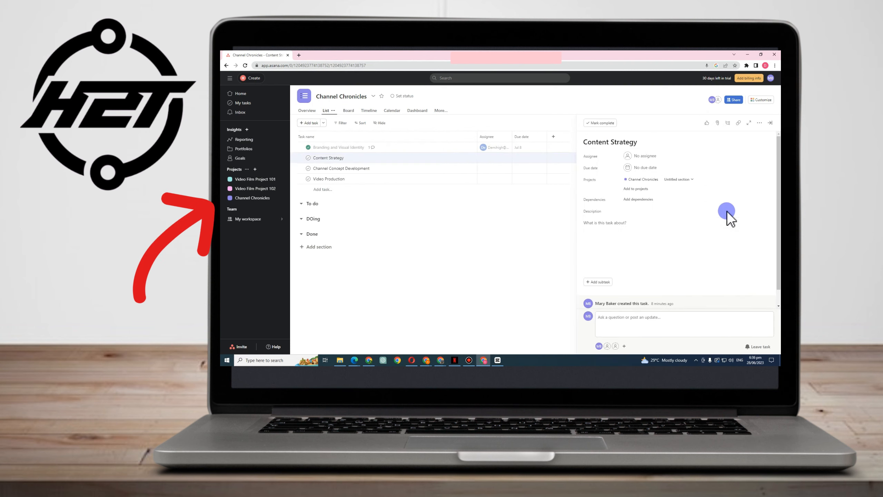
{"action": "left_click", "coordinate": [644, 157]}
{"action": "left_click", "coordinate": [659, 215]}
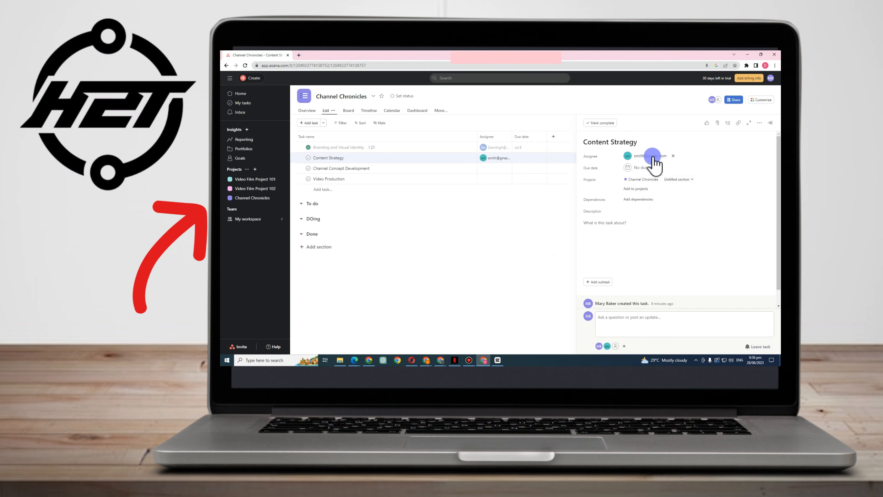
{"action": "scroll", "coordinate": [657, 270], "scroll_direction": "down", "scroll_amount": 2}
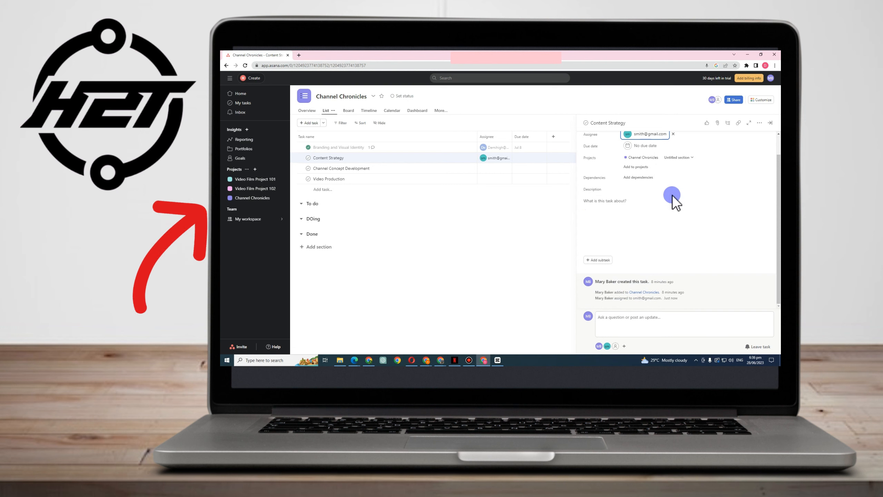
{"action": "scroll", "coordinate": [668, 193], "scroll_direction": "up", "scroll_amount": 2}
Set Content Strategy's due date to Jul 5, add a blank subtask, and return to Home
{"action": "left_click", "coordinate": [648, 168]}
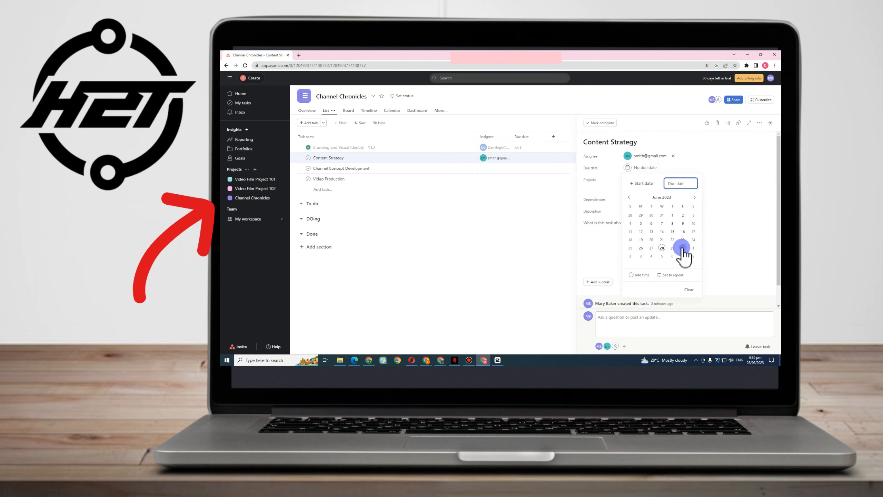
{"action": "left_click", "coordinate": [682, 247]}
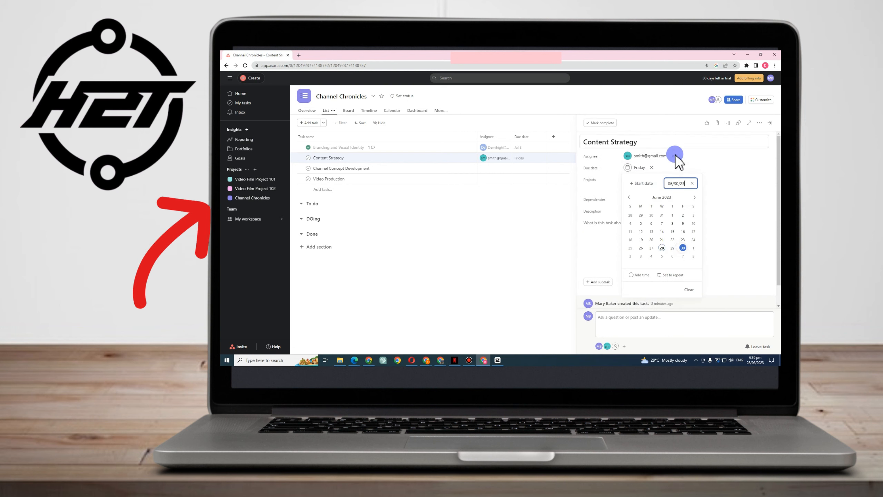
{"action": "left_click", "coordinate": [663, 256]}
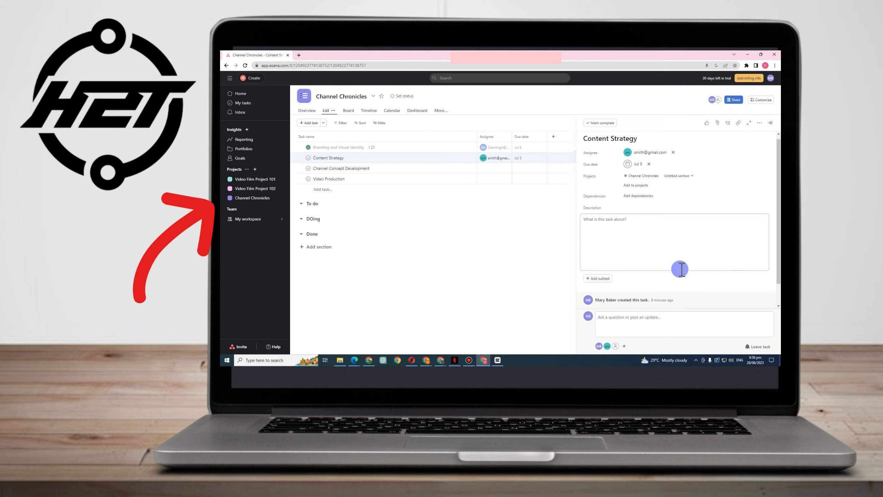
{"action": "scroll", "coordinate": [680, 269], "scroll_direction": "down", "scroll_amount": 1}
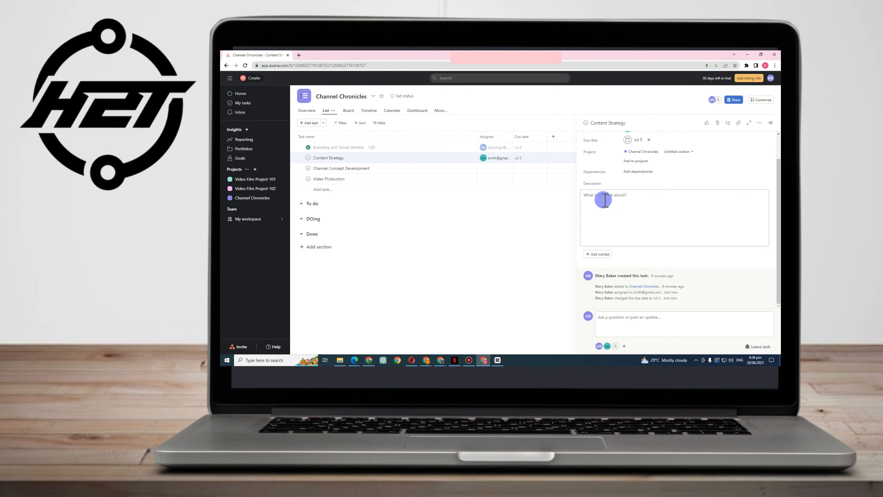
{"action": "left_click", "coordinate": [601, 254]}
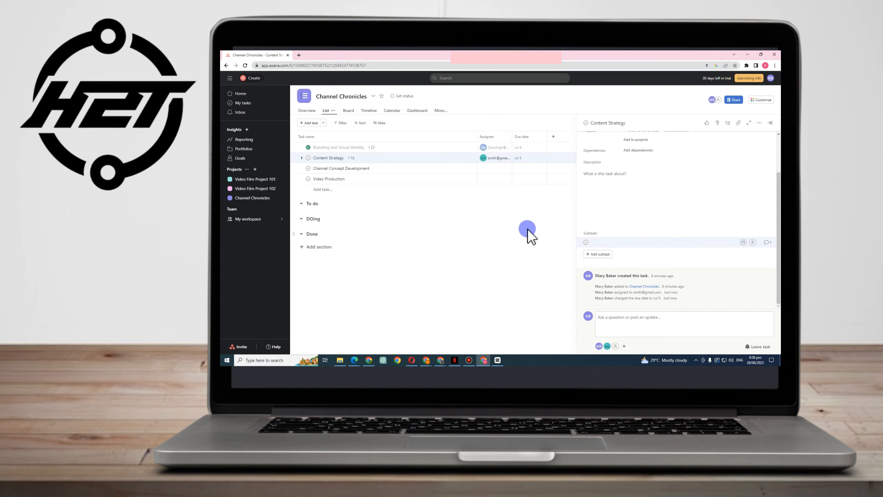
{"action": "key", "text": "Escape"}
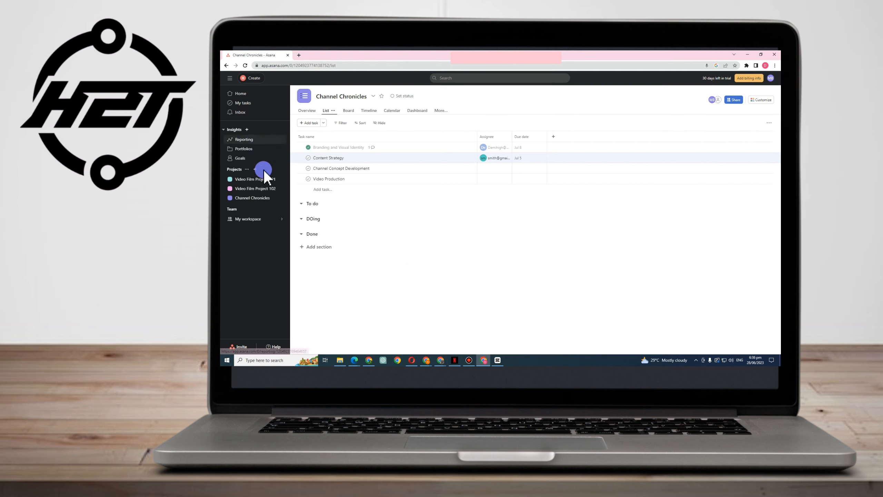
{"action": "left_click", "coordinate": [237, 94]}
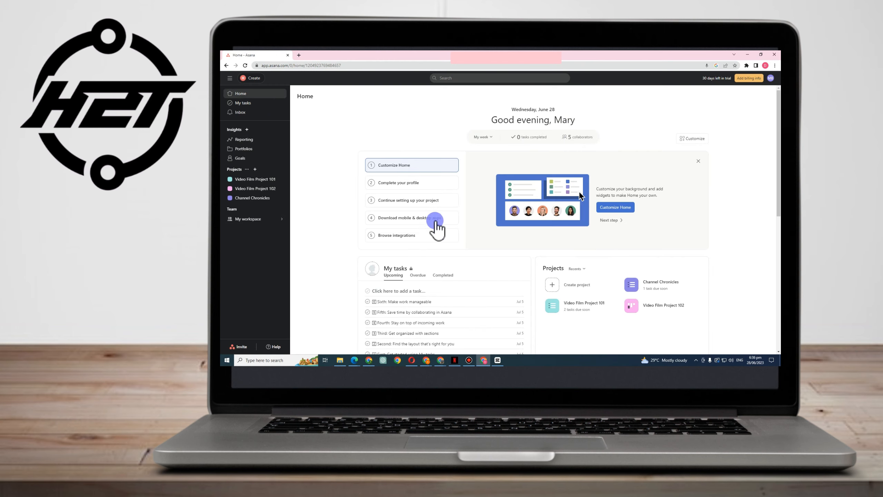
{"action": "scroll", "coordinate": [335, 138], "scroll_direction": "down", "scroll_amount": 3}
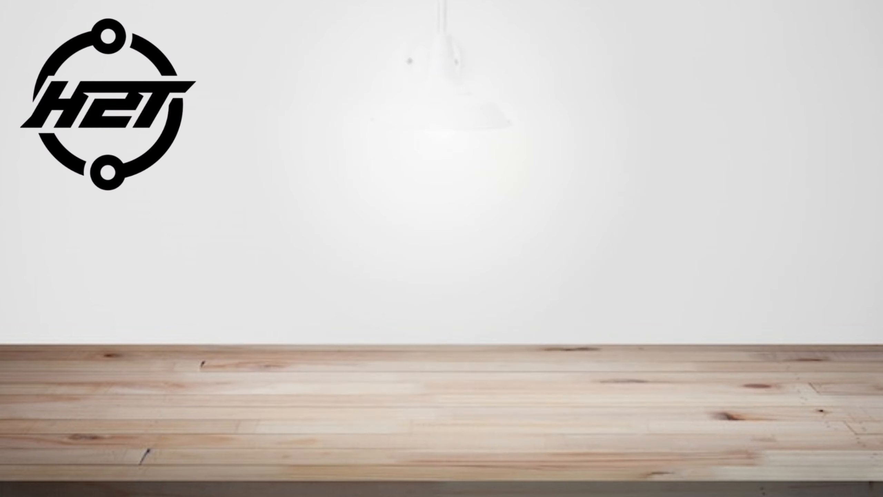